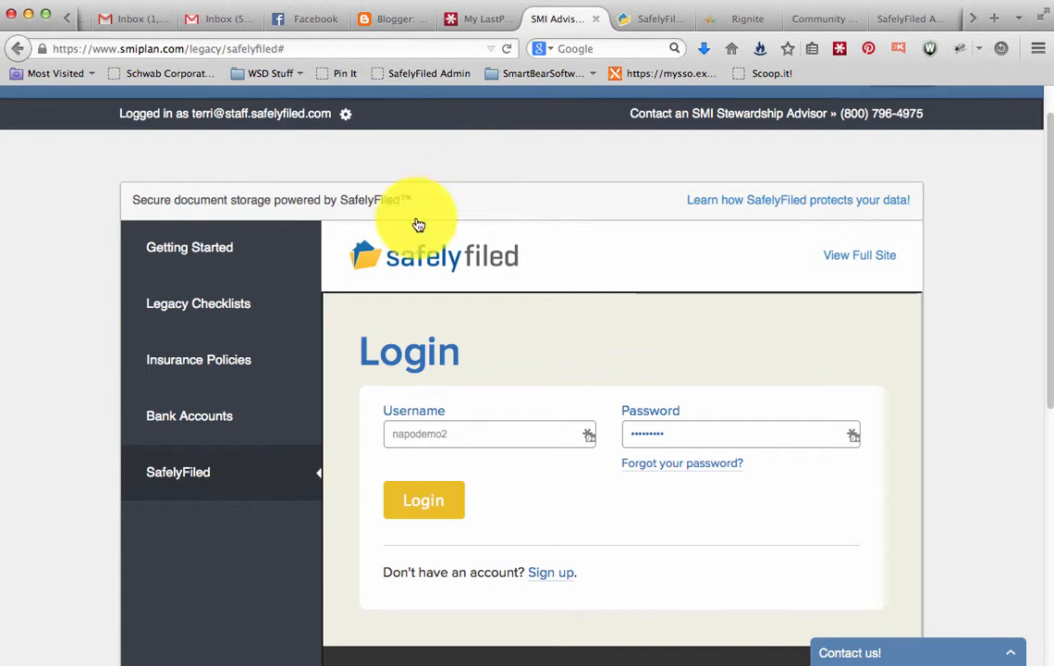
Open the SafelyFiled section of the legacy page and log in with the prefilled credentials.
scroll(648, 139, "up", 1)
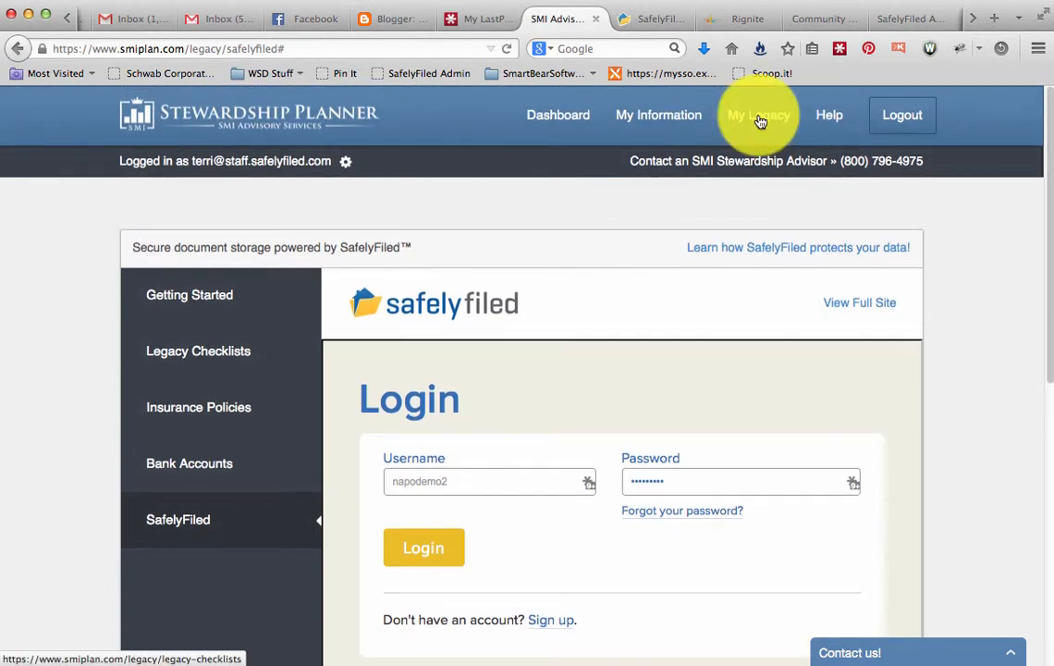
left_click(192, 523)
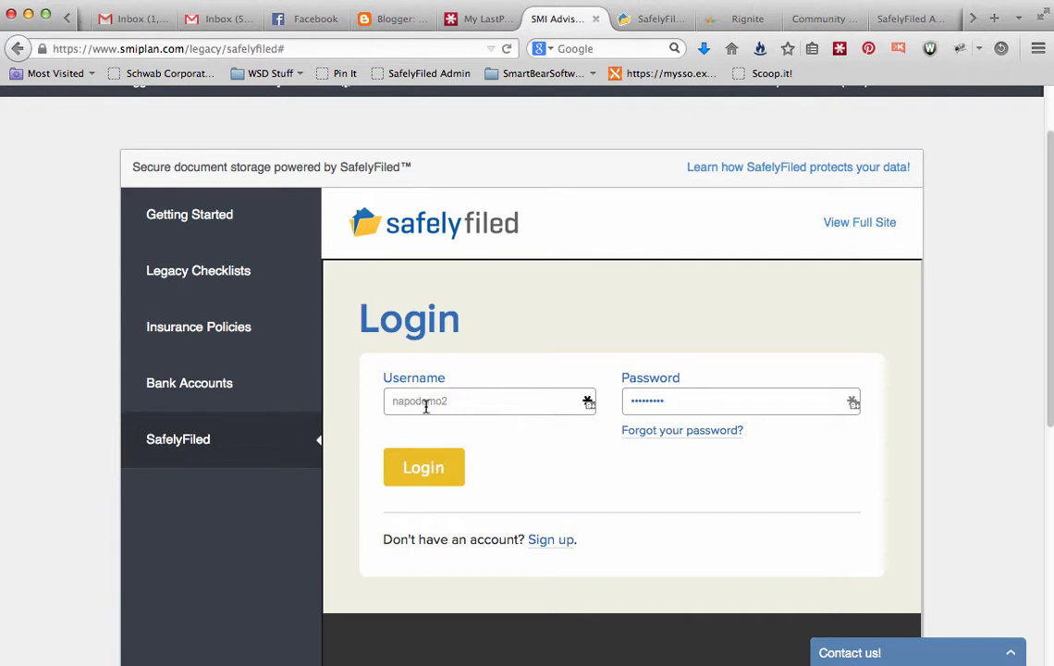
left_click(426, 470)
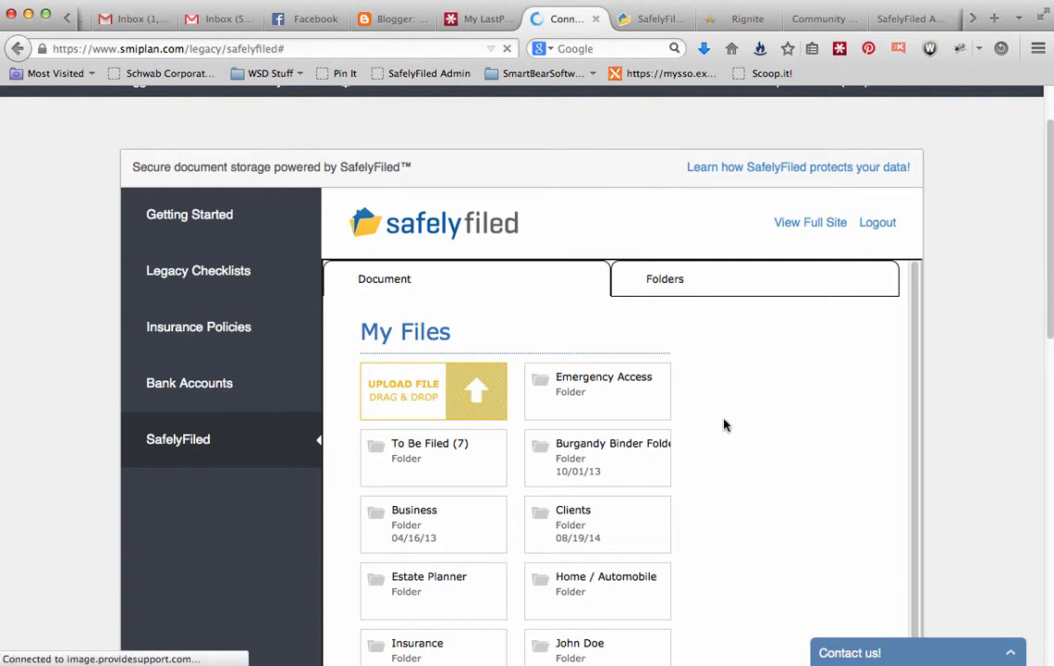
Look through the folders in My Files and open the Clients folder.
scroll(725, 424, "down", 2)
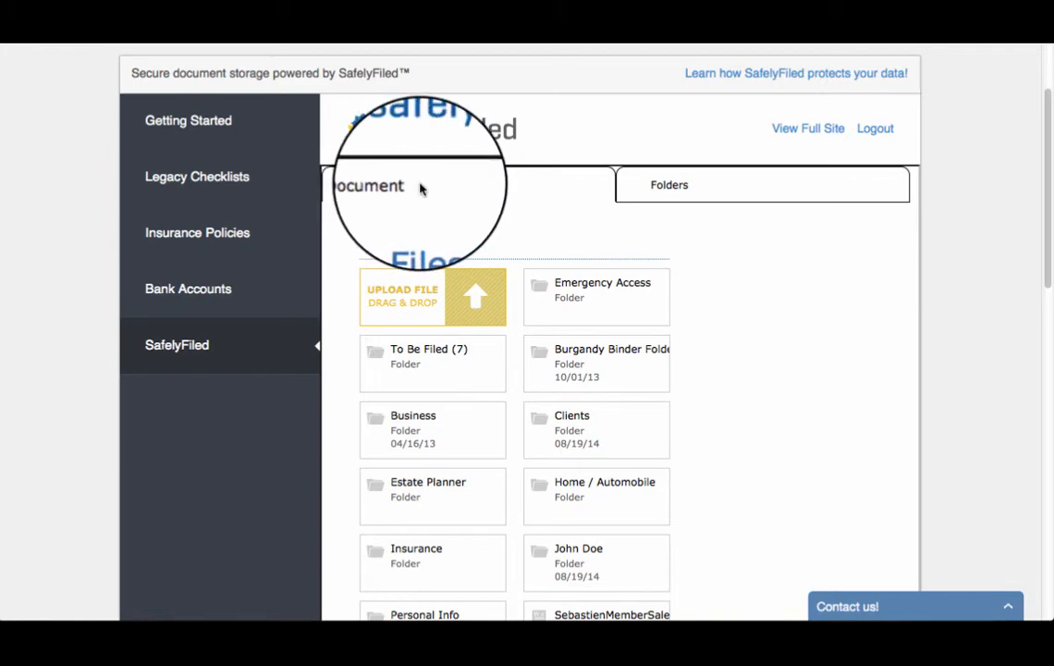
scroll(751, 300, "down", 2)
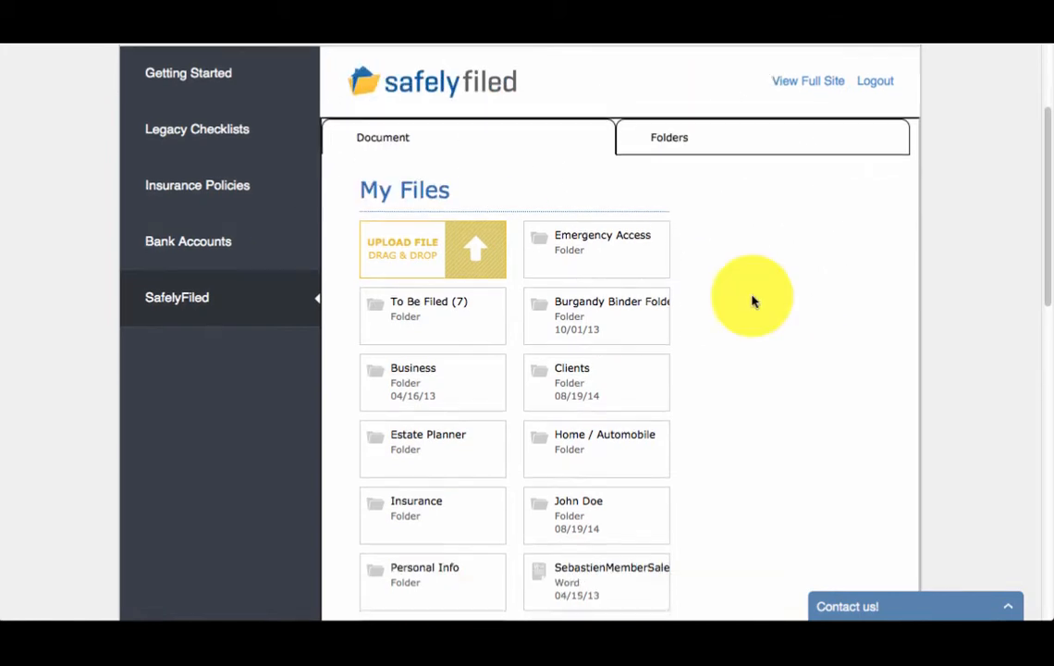
scroll(752, 301, "down", 1)
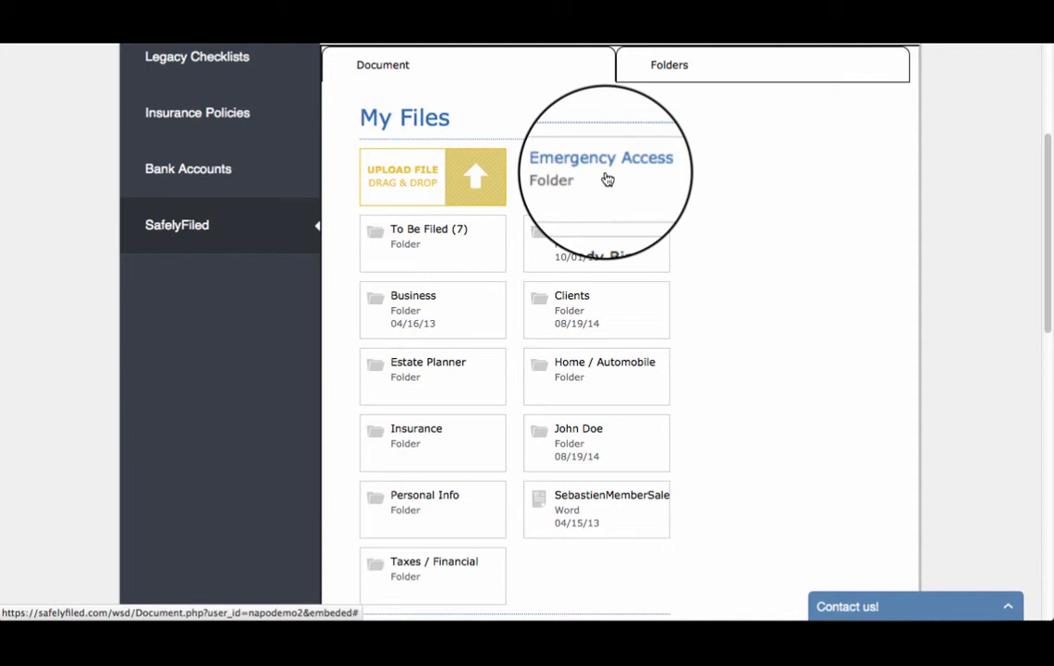
scroll(752, 254, "down", 3)
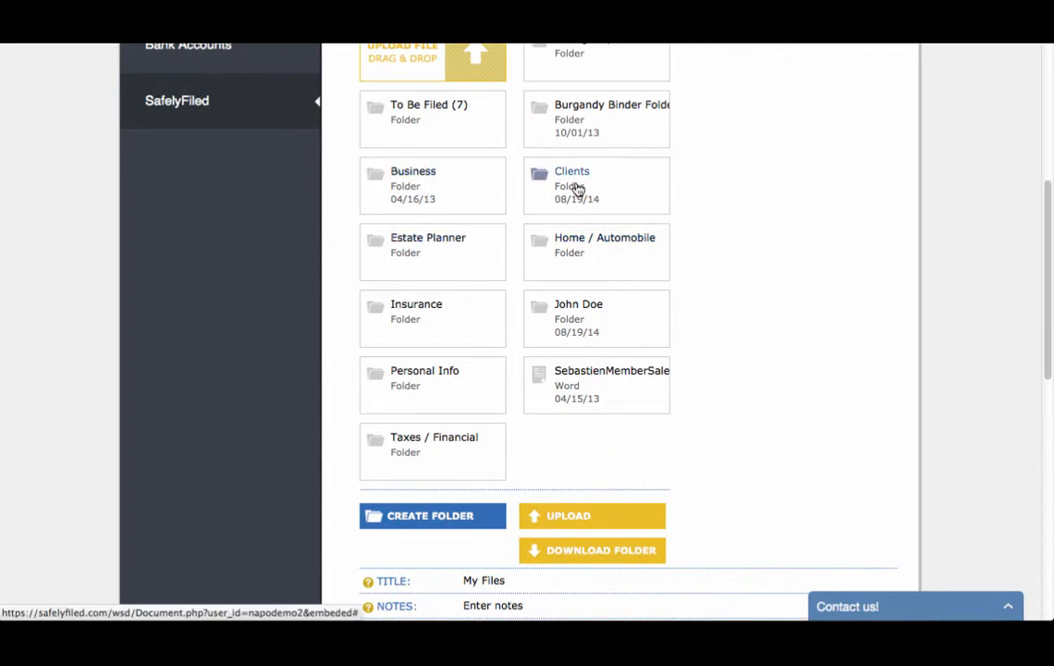
scroll(576, 185, "down", 9)
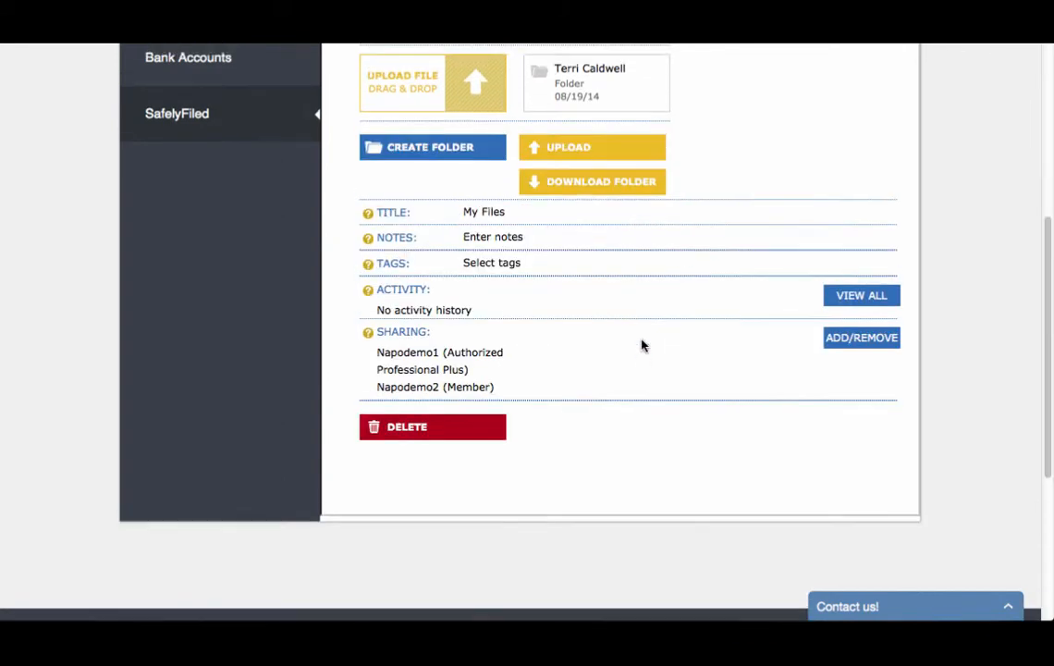
scroll(642, 345, "up", 3)
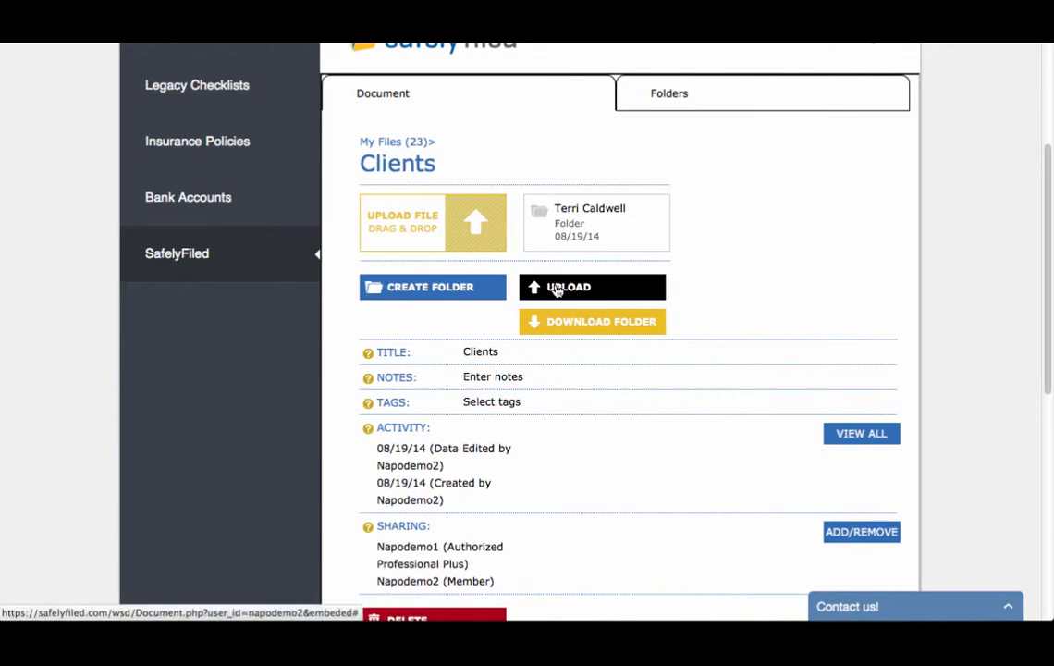
left_click(557, 289)
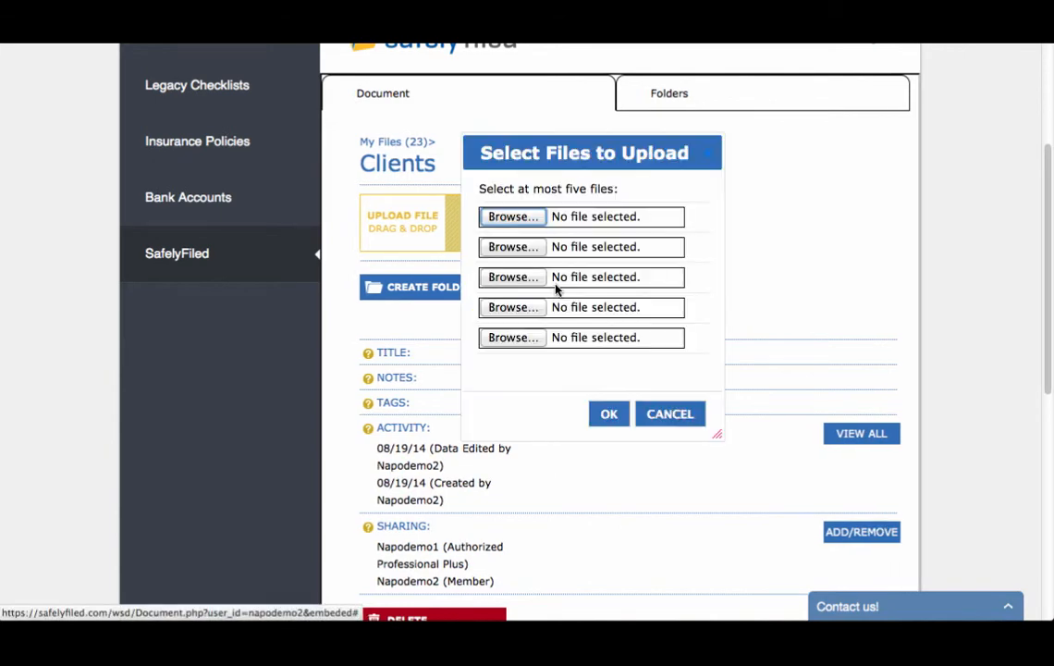
left_click(513, 218)
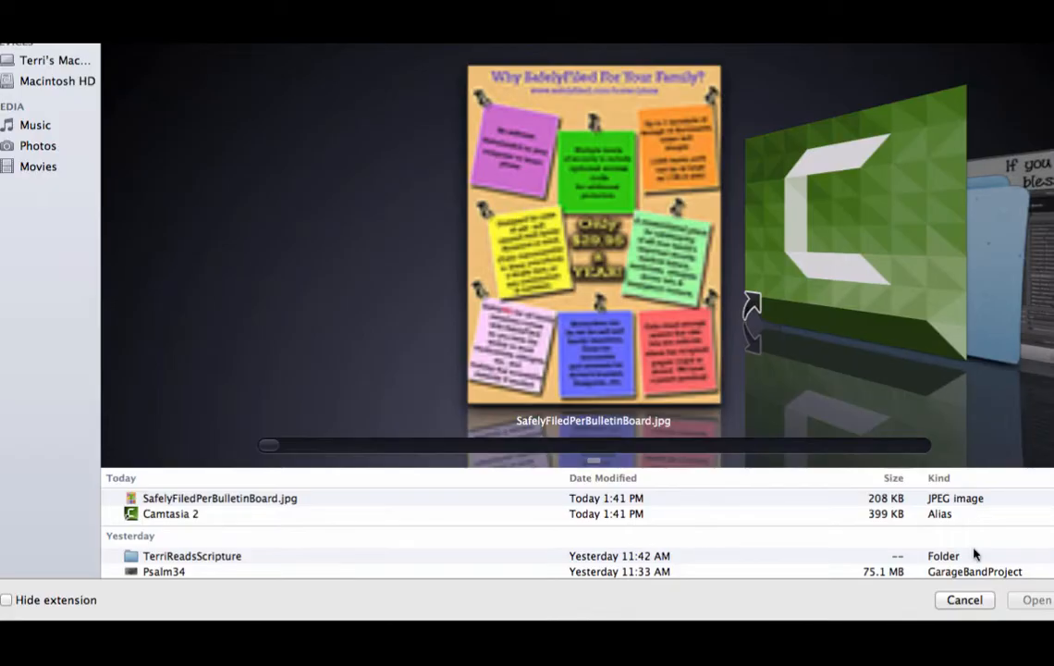
left_click(964, 599)
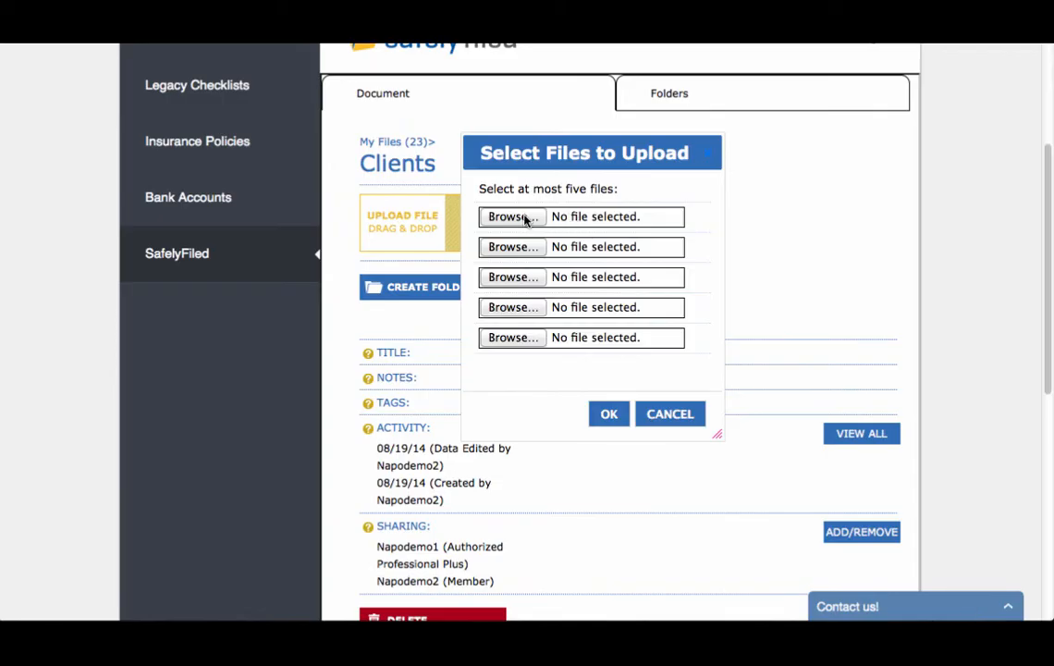
left_click(651, 414)
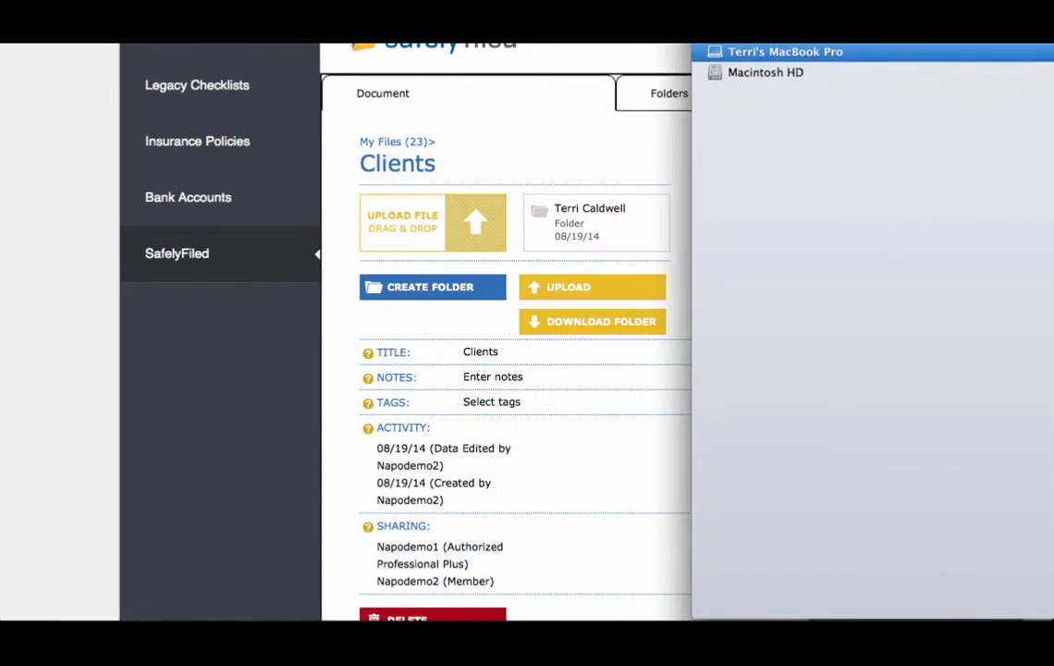
Upload a file from the Finder window into the Clients folder's drop area.
left_click_drag(871, 280, 381, 222)
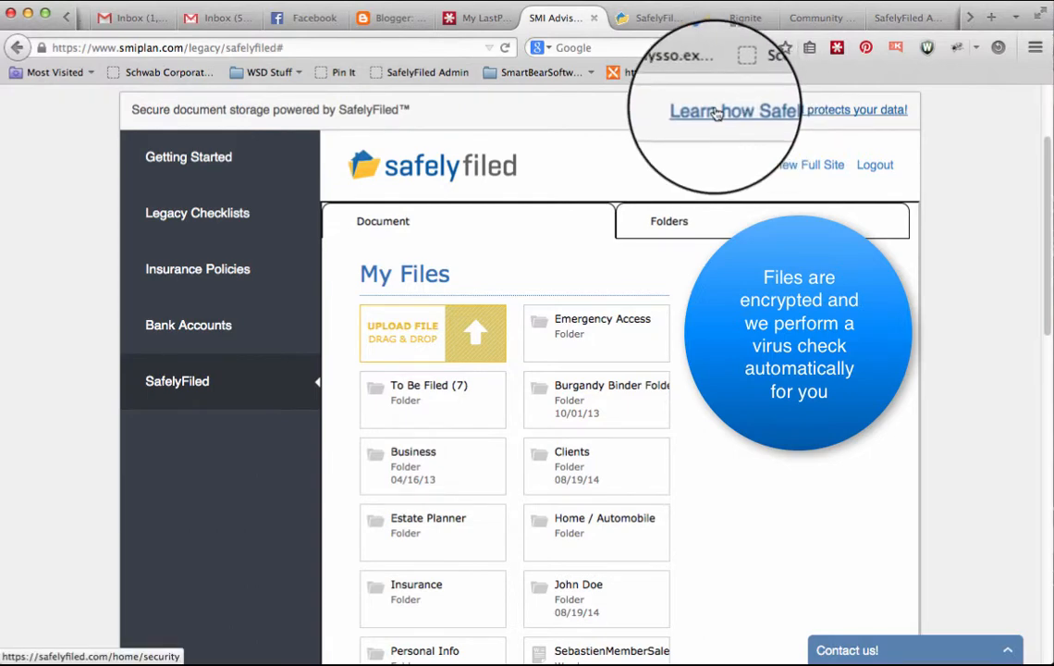
Switch to the Folders view and open "How to Report Inbound ROI HubSpot Feb 2012 copy.pdf" from Business > Advertisement.
left_click(676, 222)
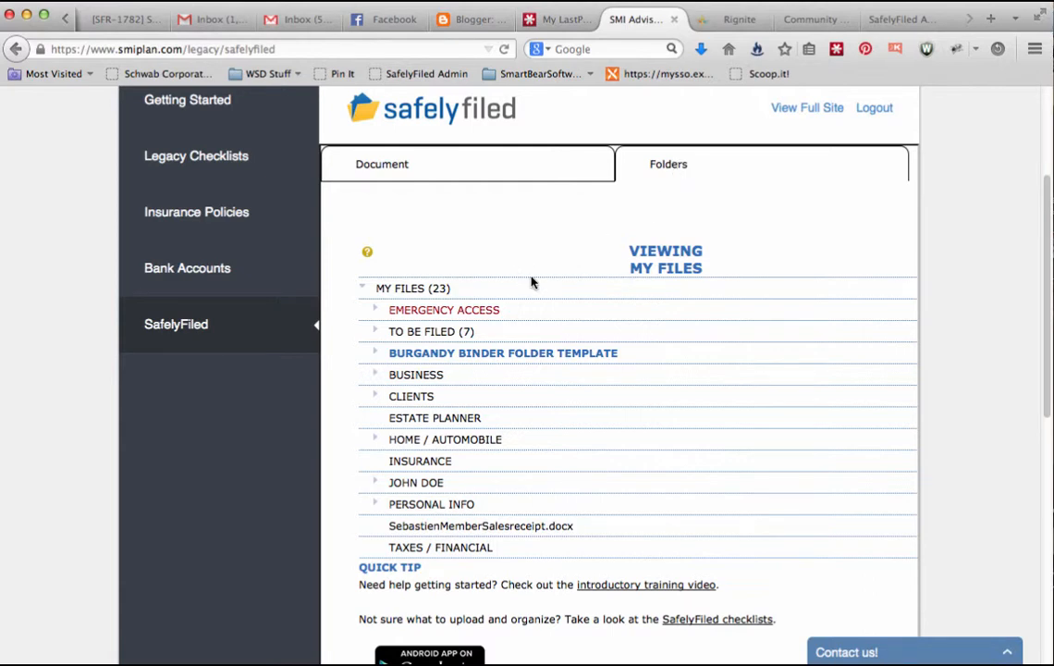
scroll(546, 279, "down", 1)
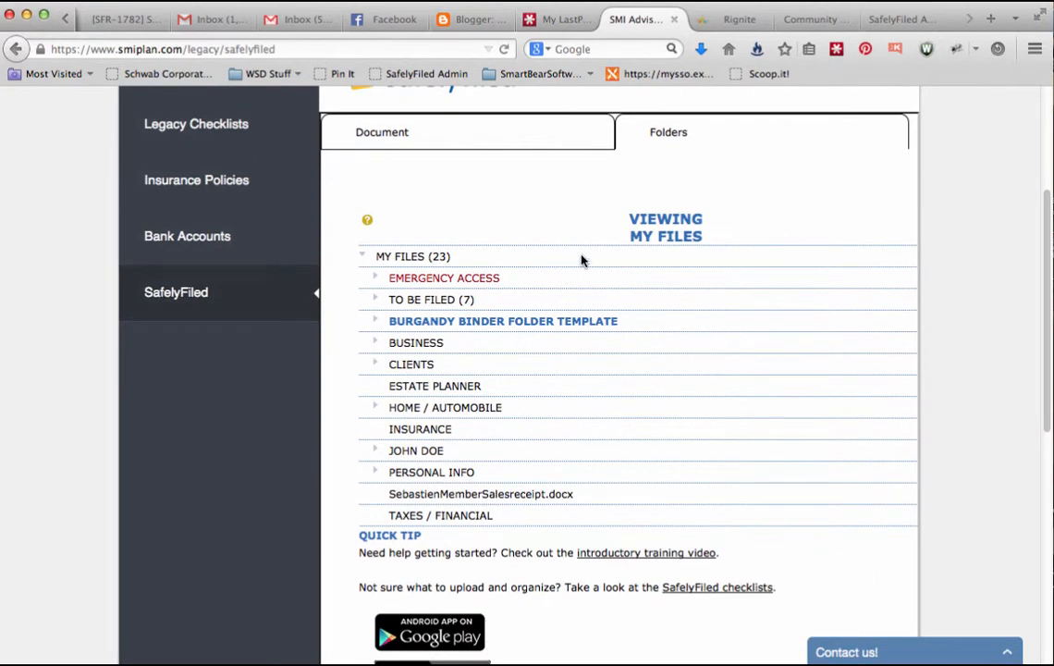
scroll(592, 263, "down", 2)
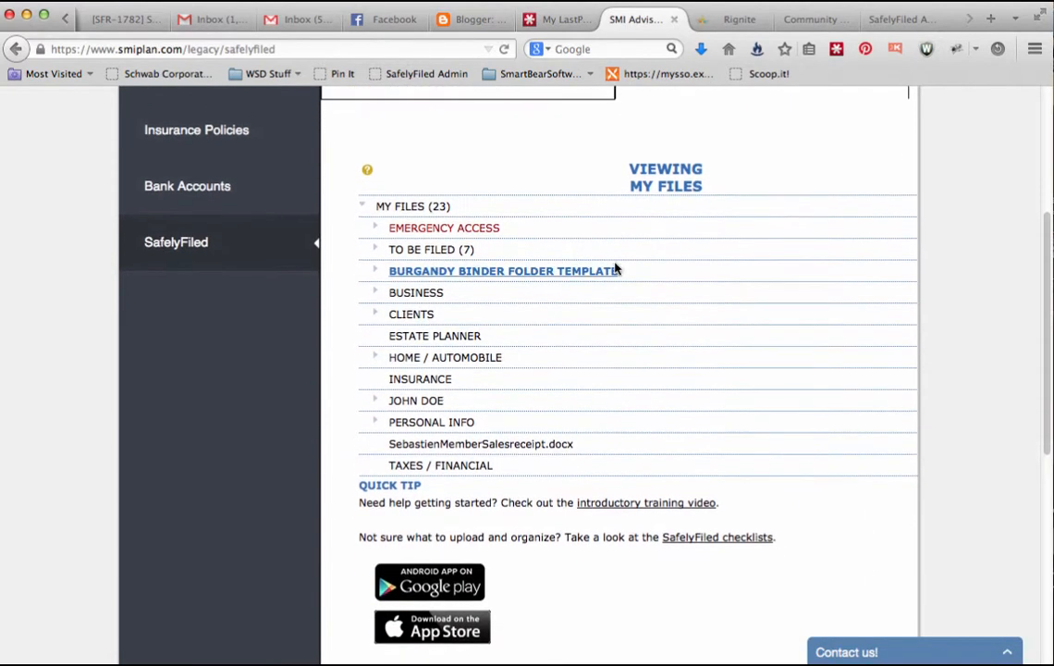
left_click(377, 295)
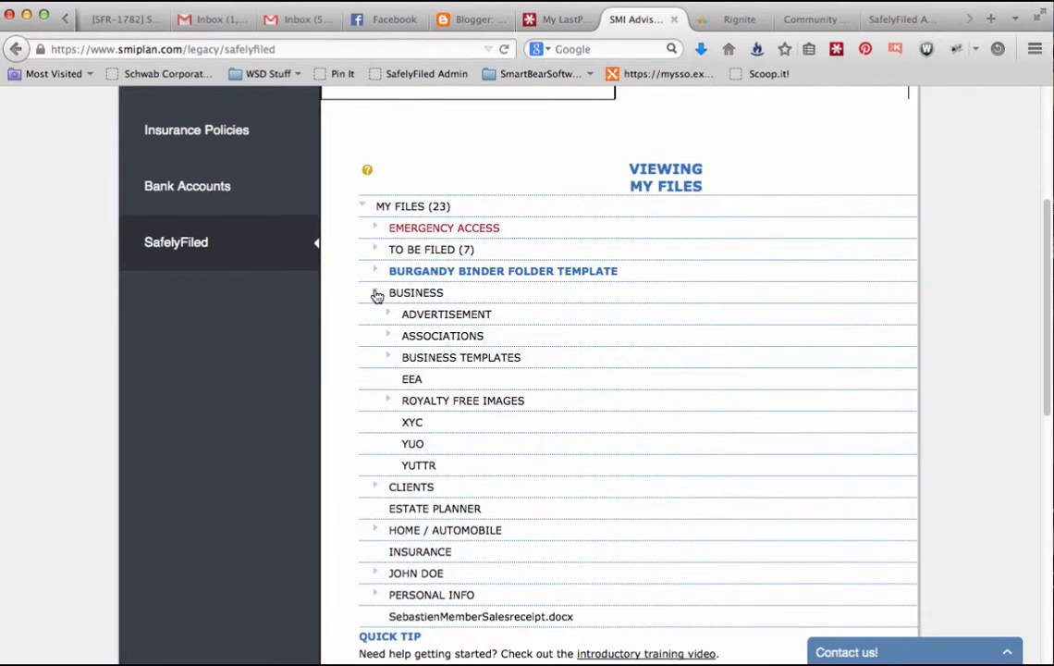
left_click(425, 316)
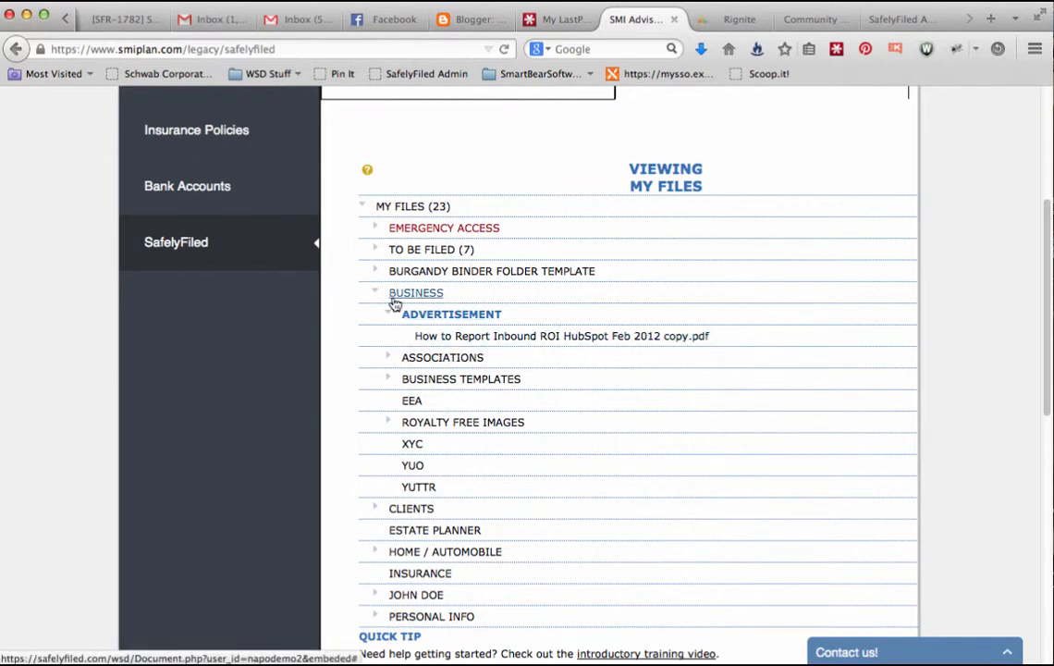
left_click(553, 339)
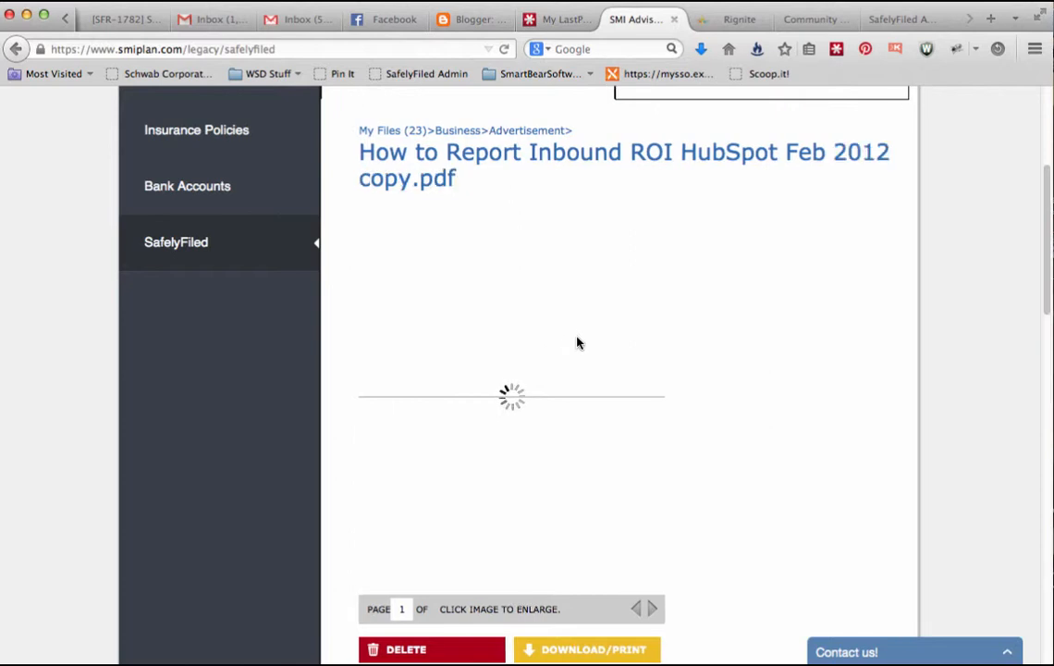
Page forward twice in the PDF preview and jump straight to page 29.
scroll(710, 425, "down", 1)
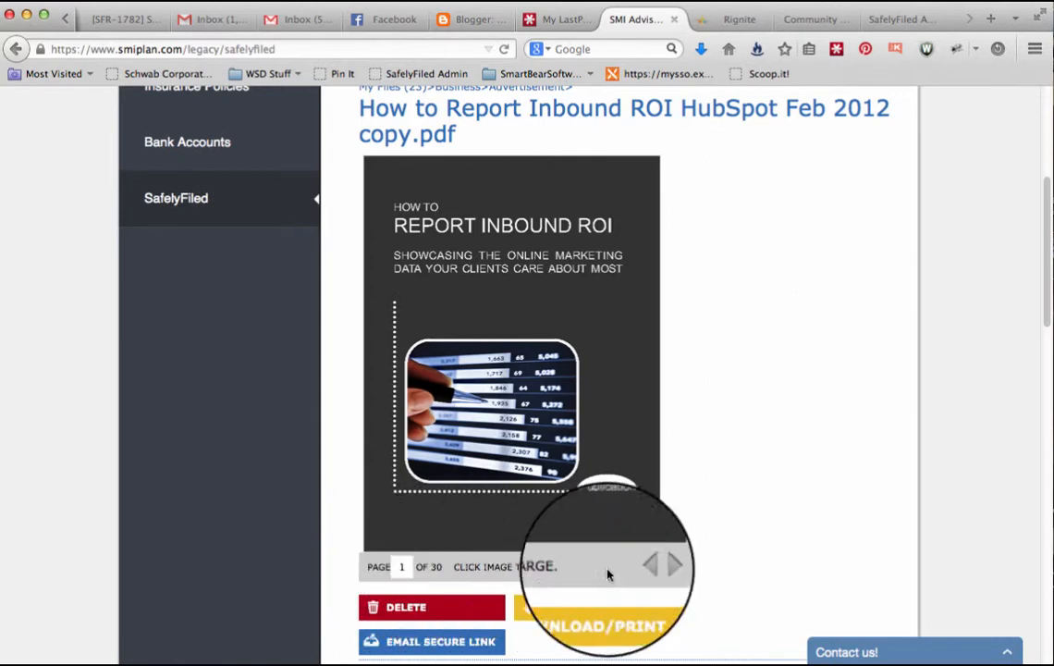
left_click(652, 567)
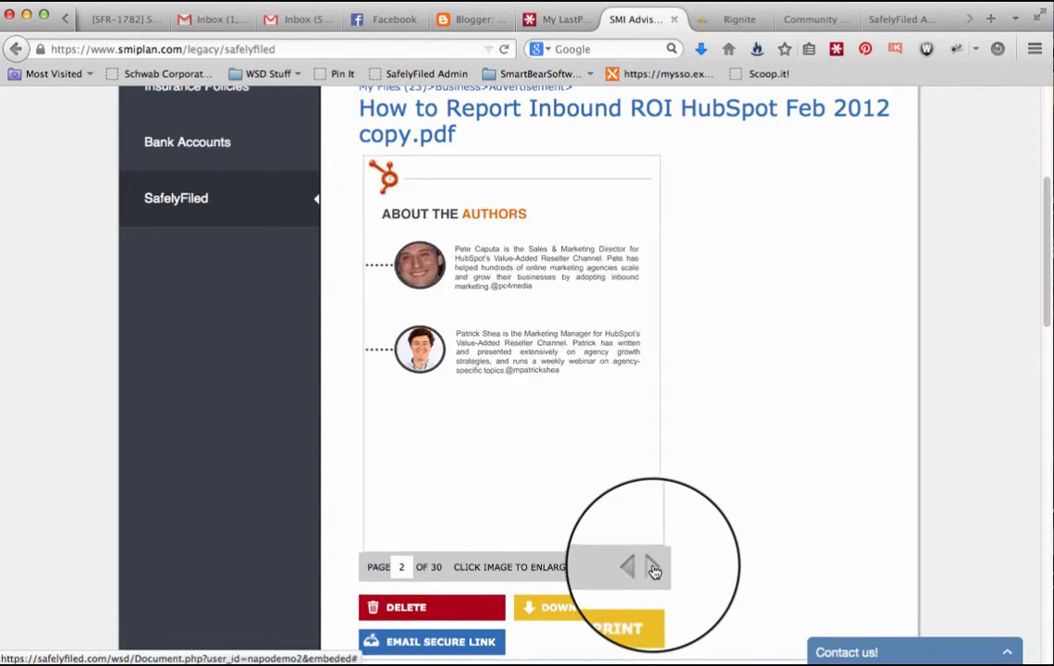
left_click(653, 568)
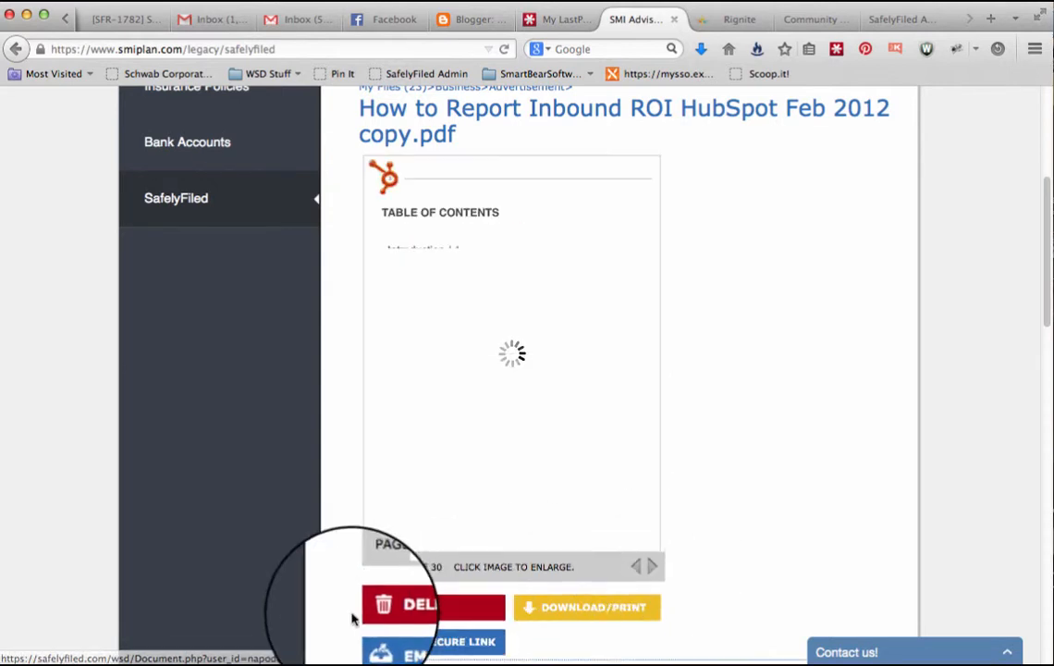
left_click_drag(406, 566, 395, 566)
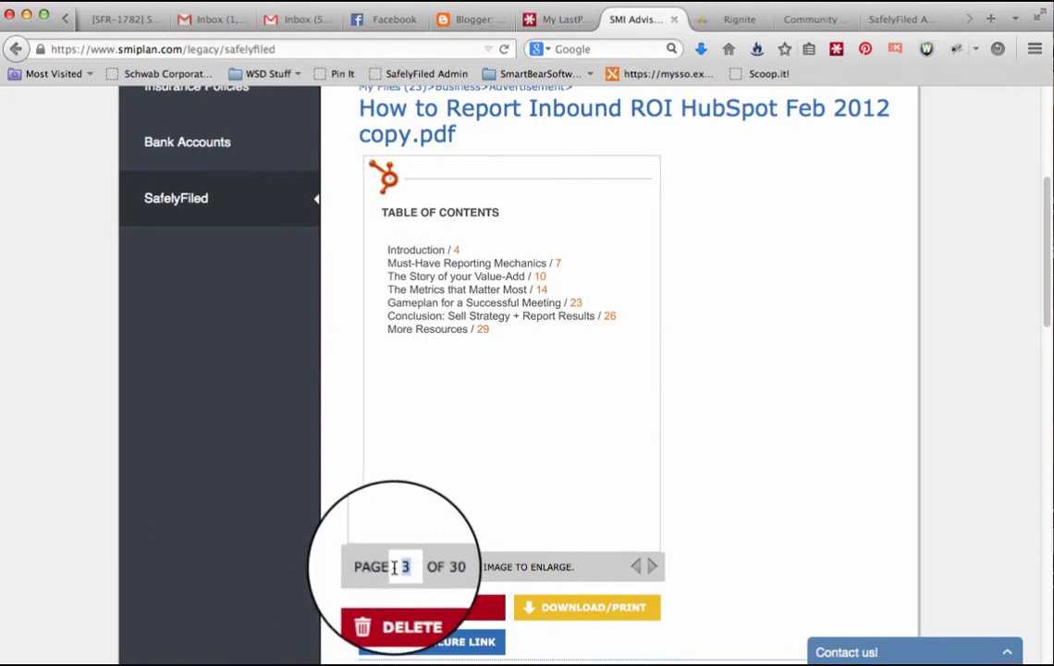
type("29")
key("Return")
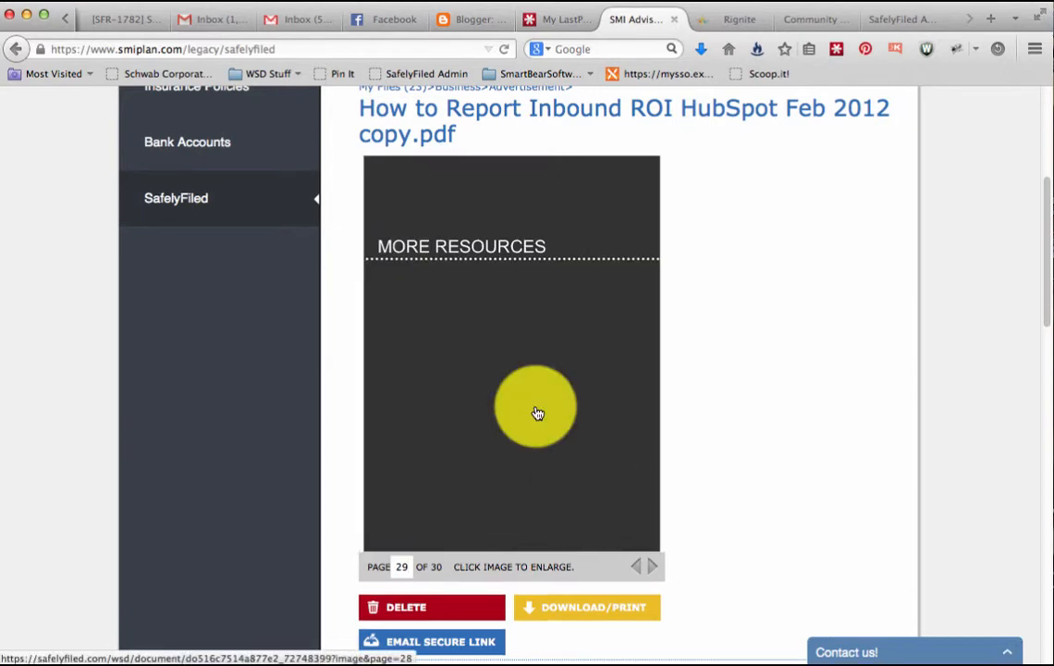
Enlarge page 29, browse back two pages and forward one in the enlarged view, and close it.
left_click(537, 412)
scroll(447, 421, "up", 1)
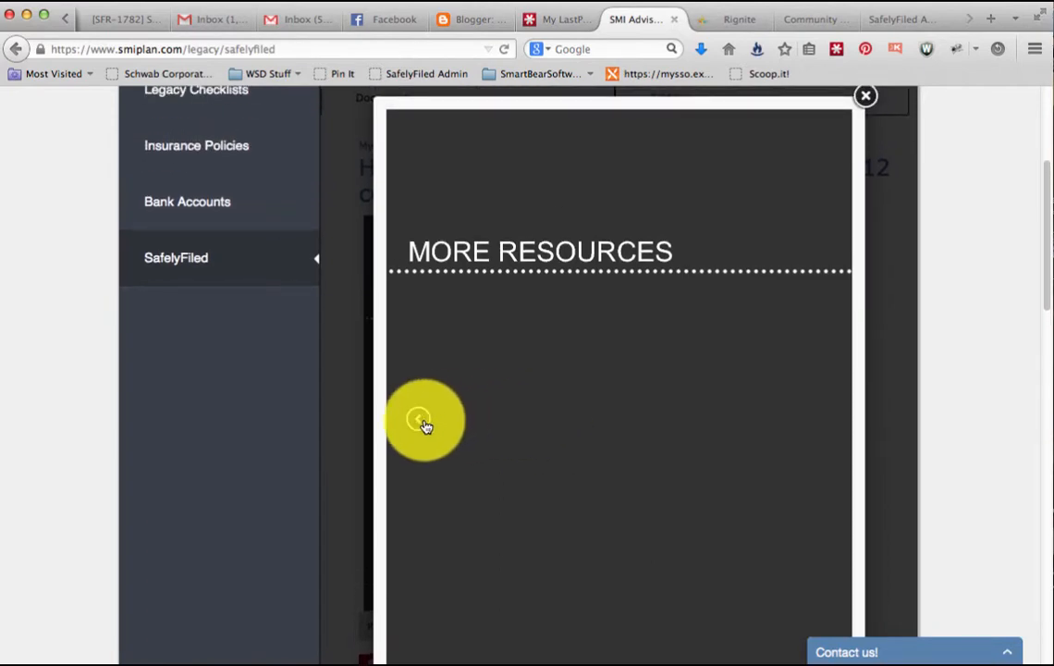
left_click(421, 422)
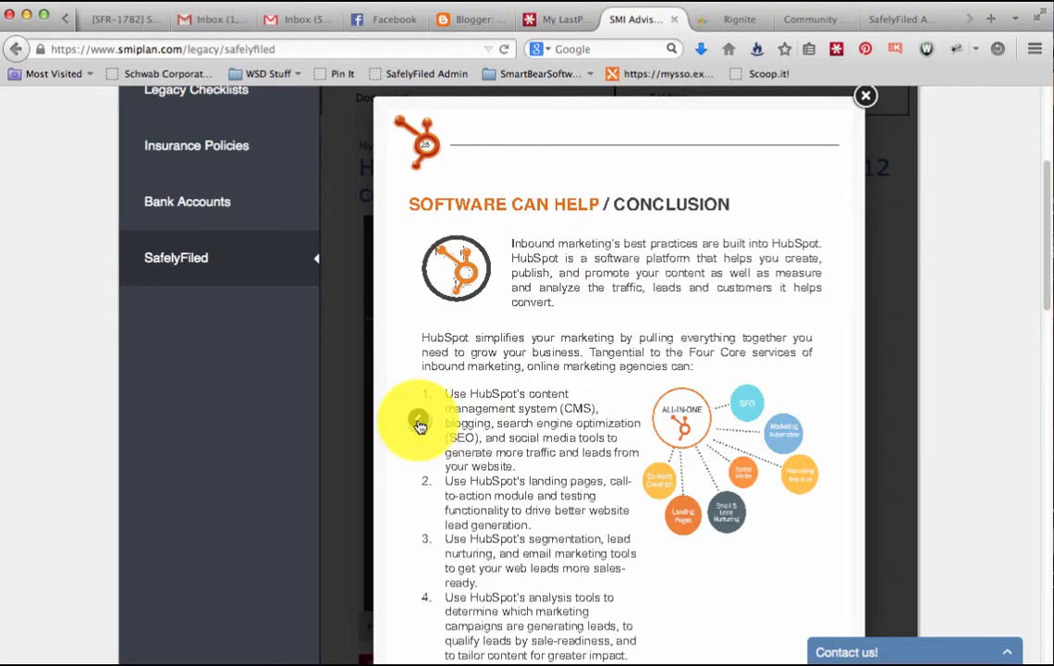
left_click(421, 423)
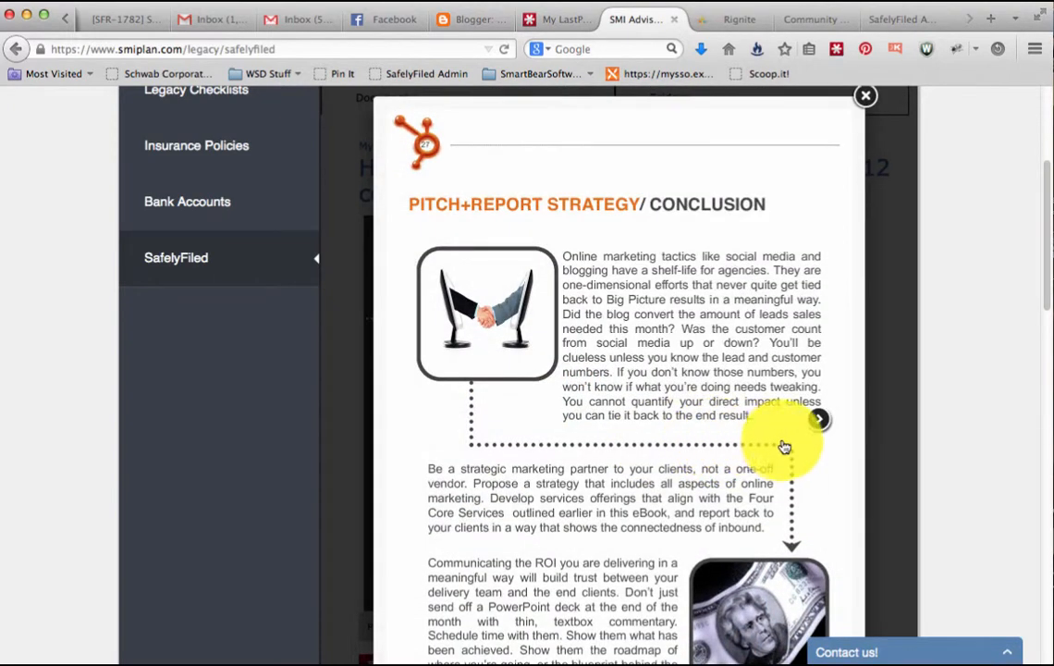
left_click(819, 420)
left_click(863, 94)
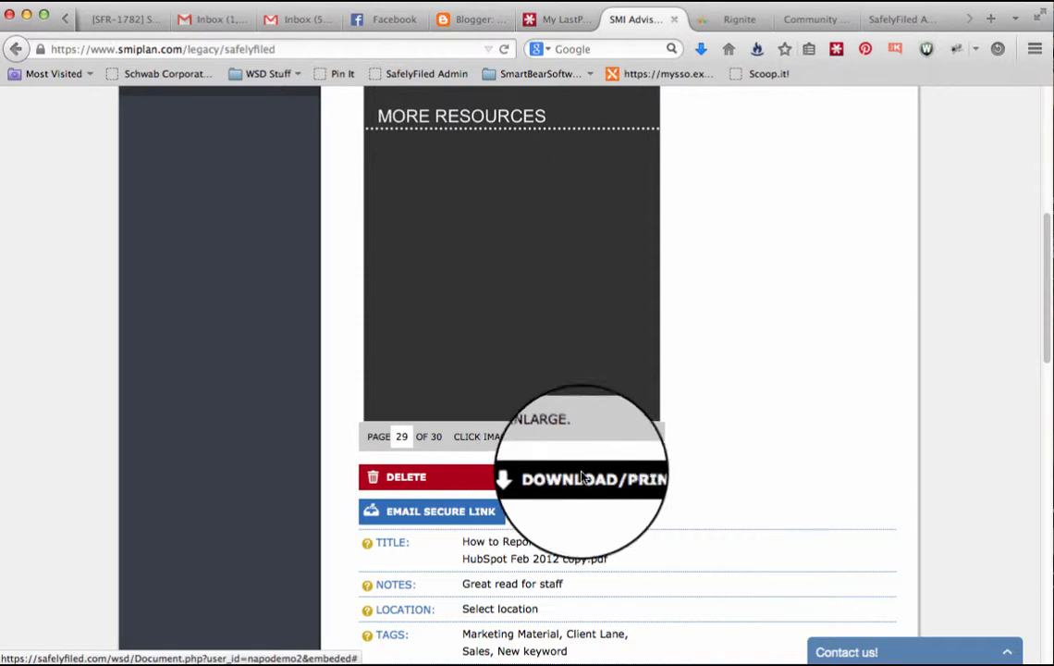
Open the secure link email for the HubSpot PDF and select the first listed participant as recipient.
scroll(454, 369, "down", 3)
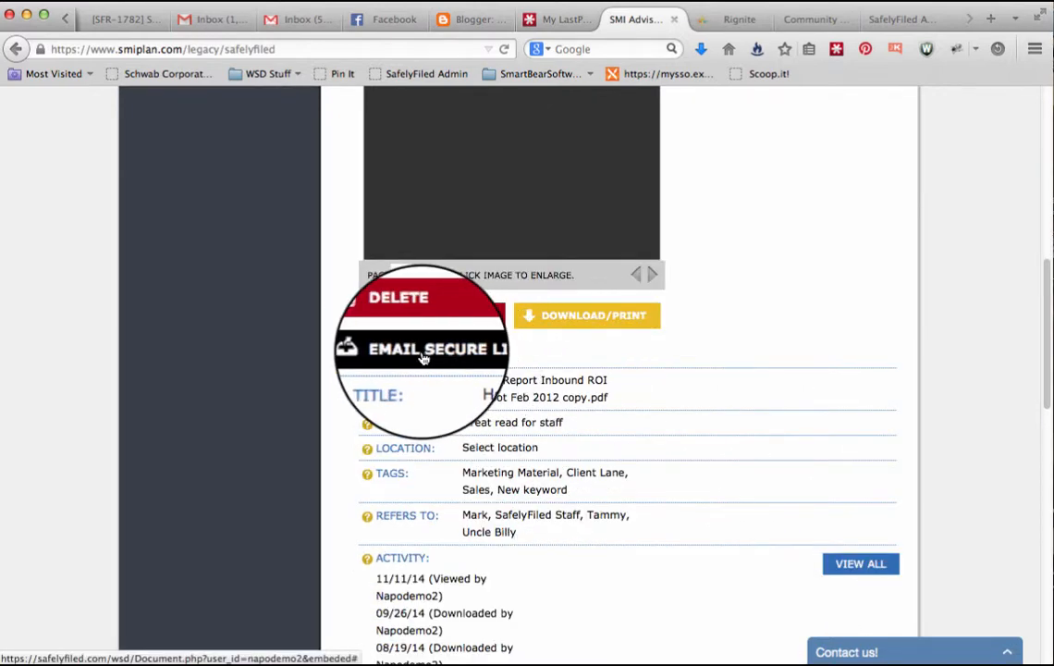
left_click(409, 352)
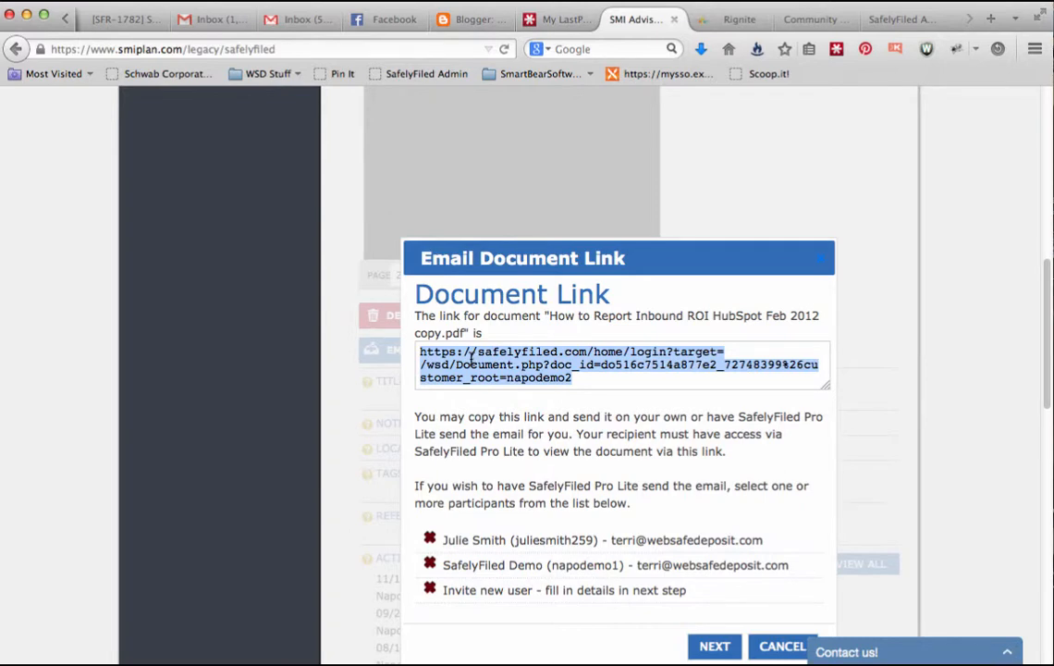
scroll(465, 359, "down", 1)
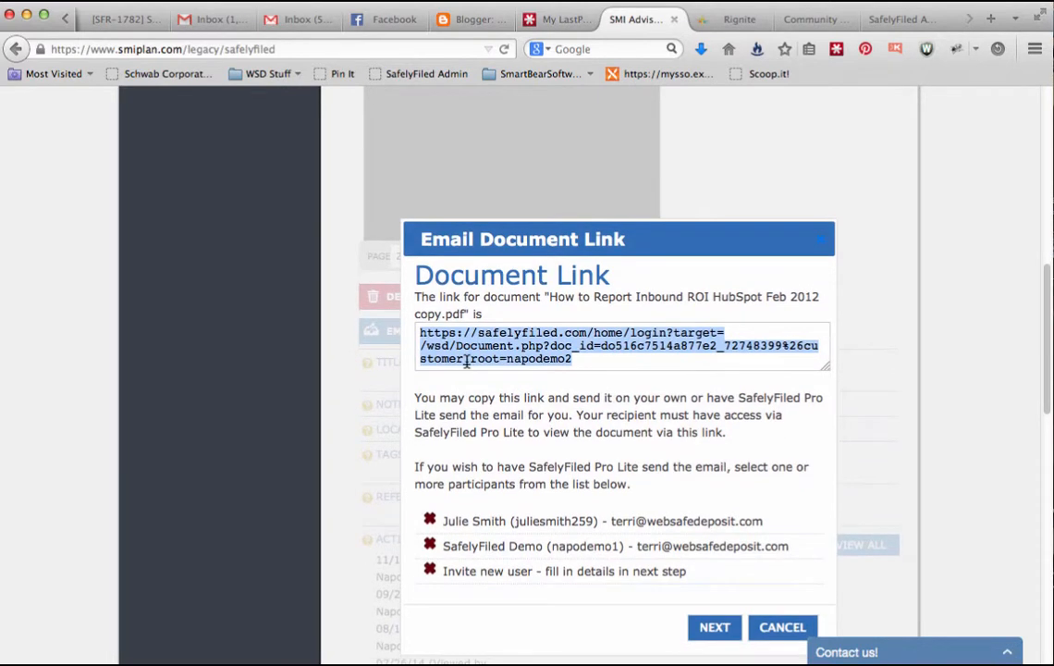
scroll(465, 363, "down", 1)
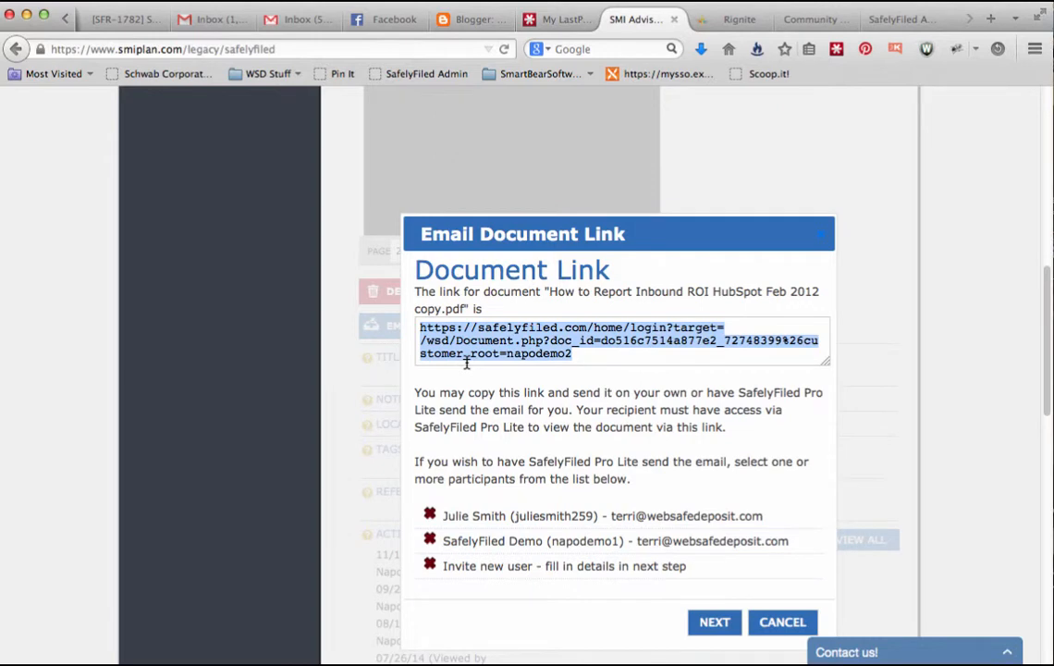
scroll(489, 416, "down", 3)
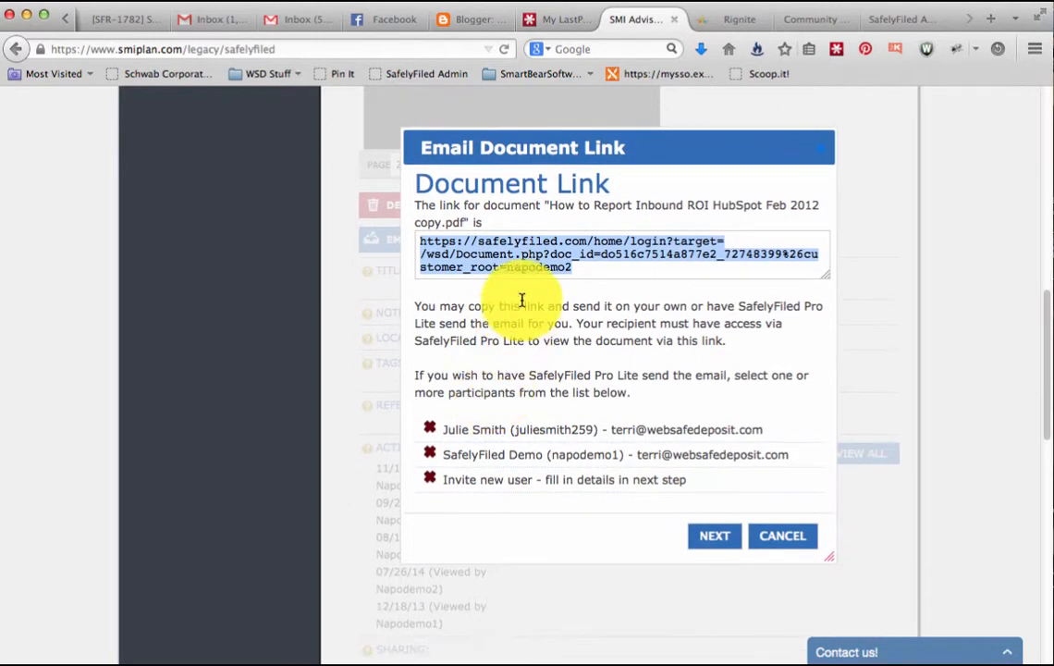
left_click(482, 435)
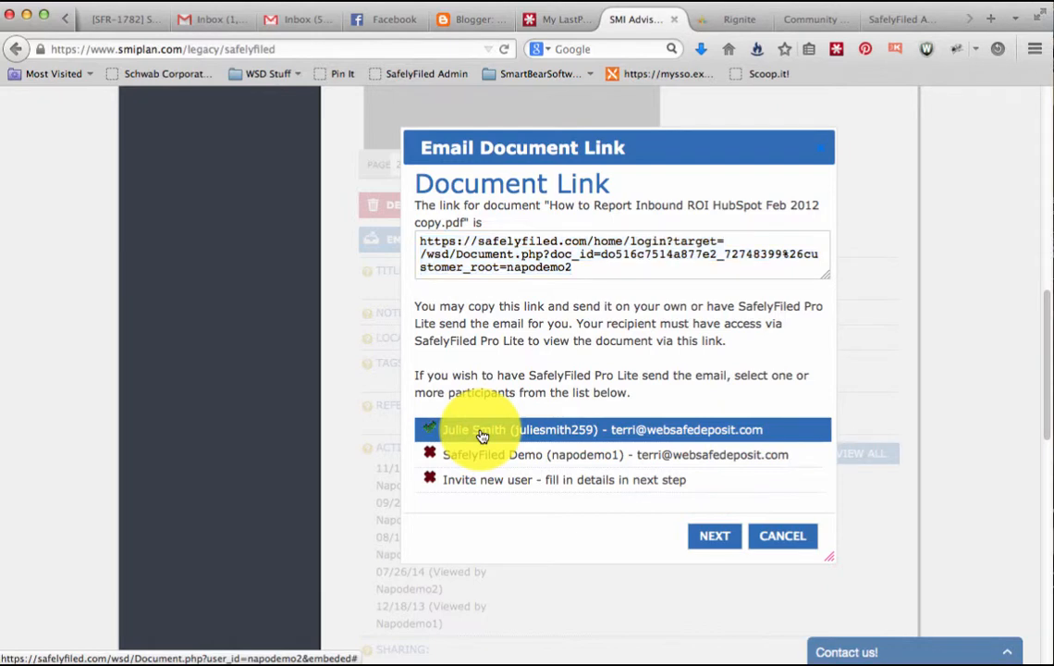
Choose to invite a new user to the HubSpot PDF, view the invitation form's fields, and cancel without sending.
left_click(482, 458)
left_click(483, 435)
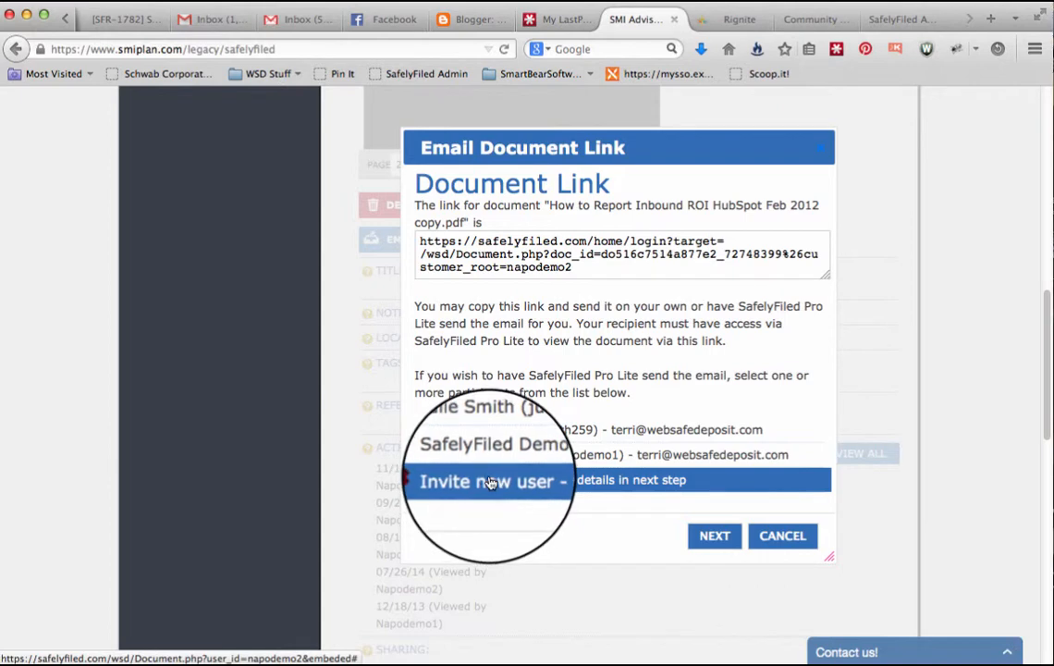
left_click(480, 487)
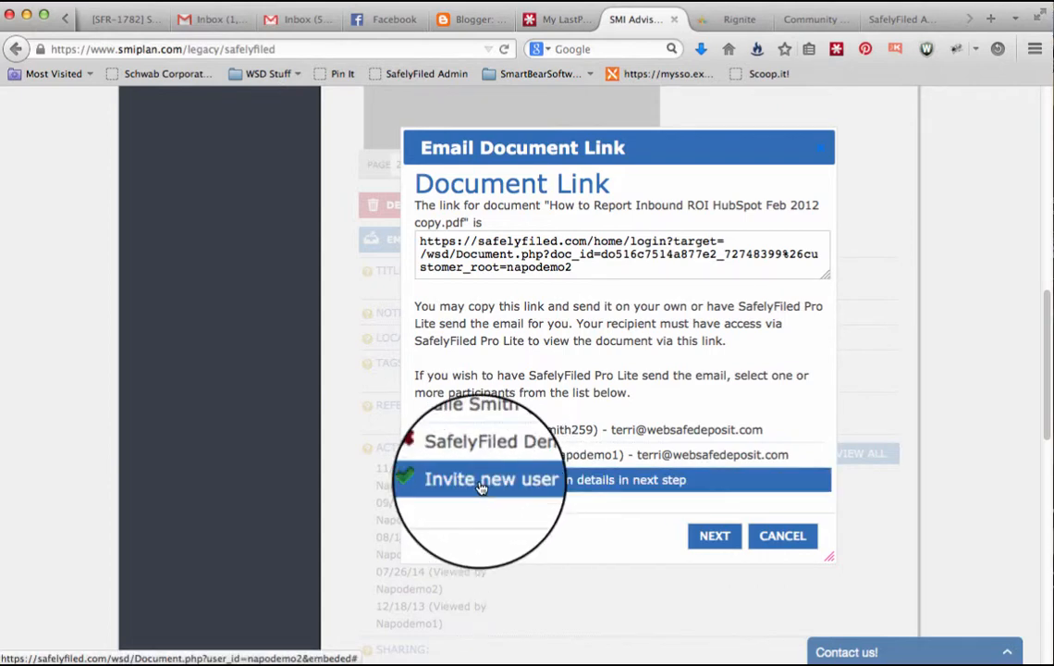
left_click(713, 535)
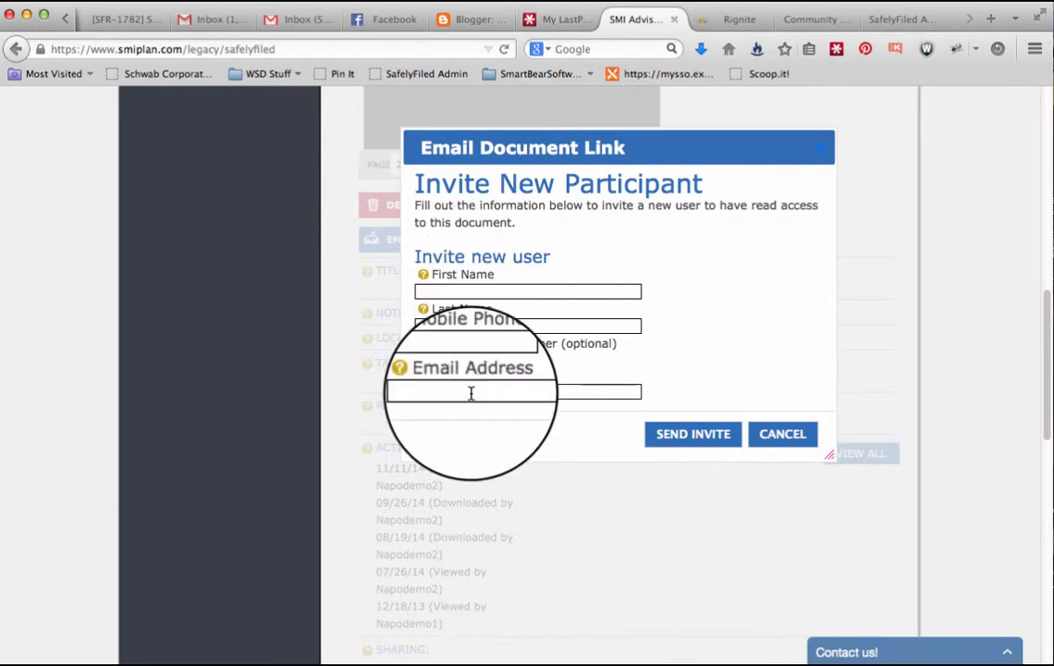
left_click(755, 436)
Open the PDF's title and its notes for in-place editing without changing the text.
scroll(635, 485, "up", 2)
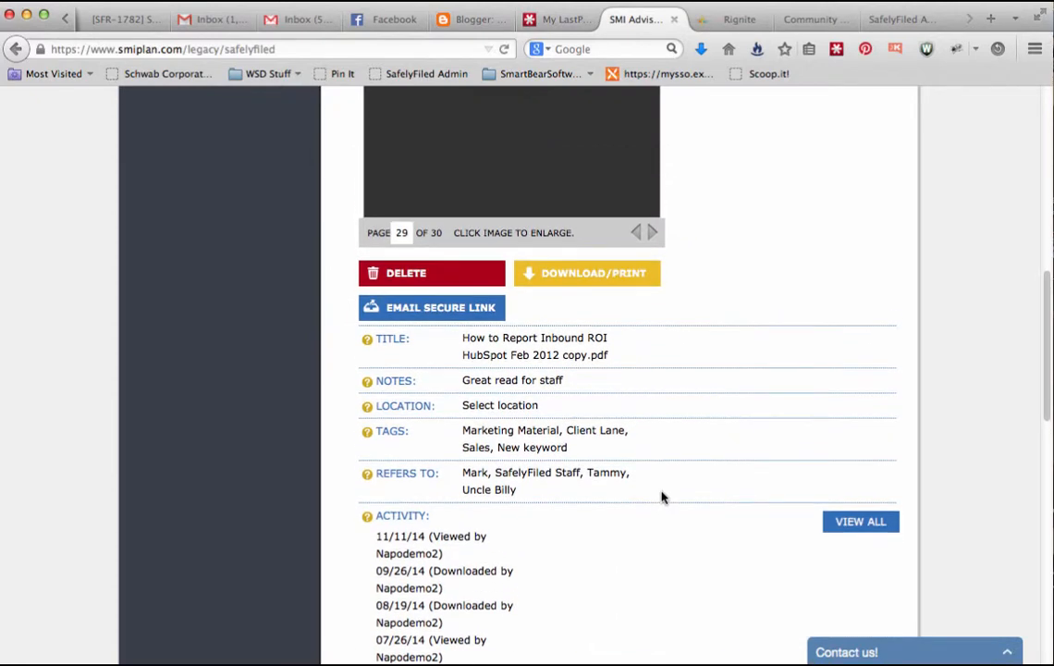
scroll(666, 534, "up", 1)
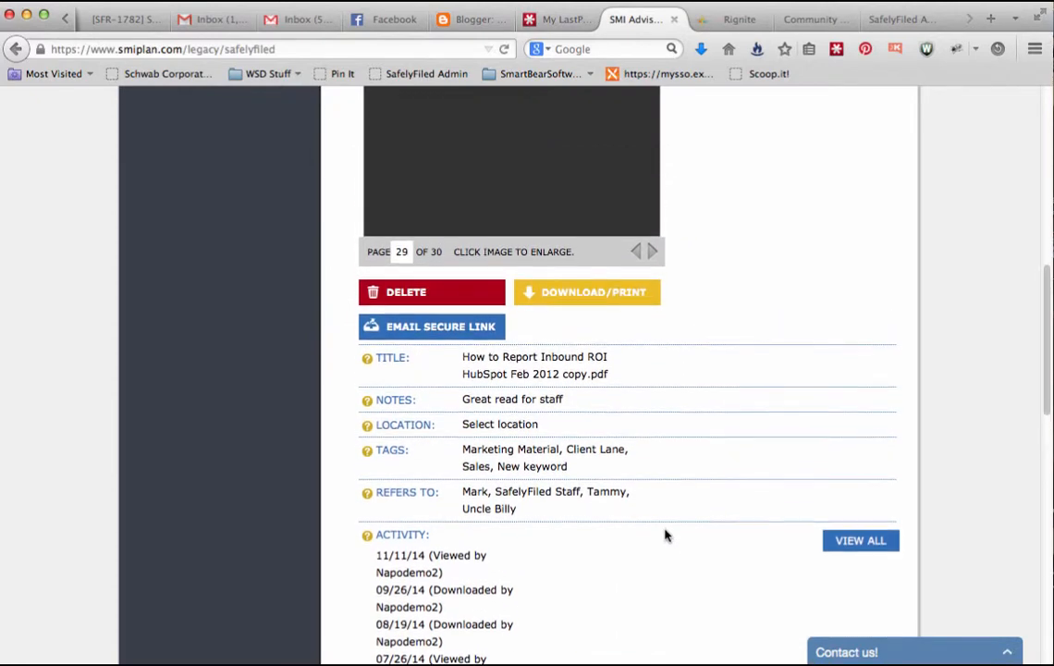
scroll(661, 552, "up", 1)
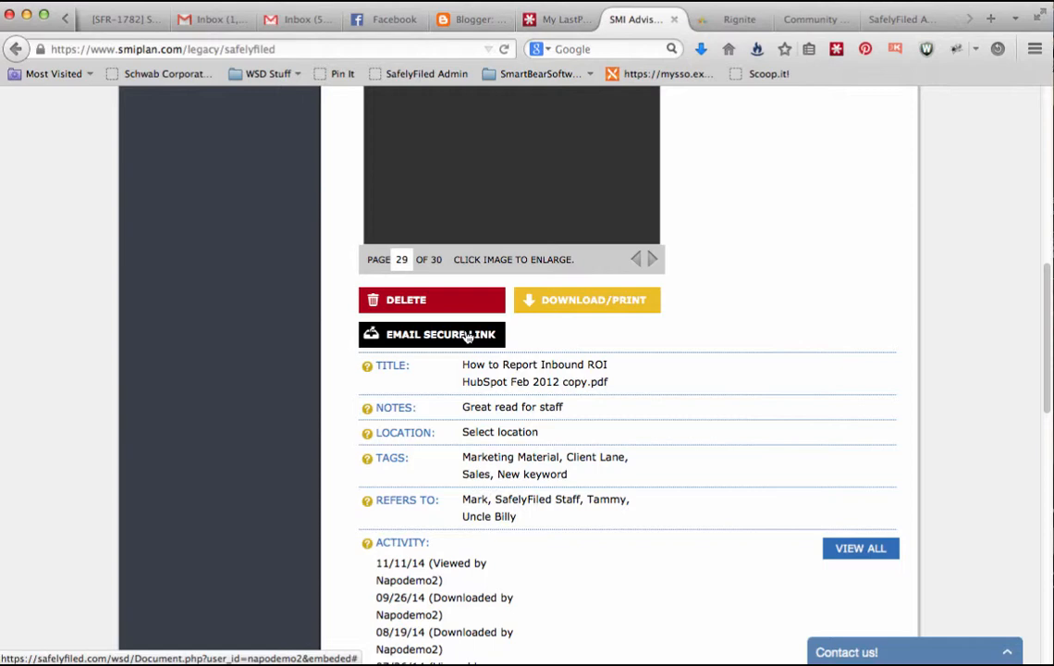
scroll(467, 336, "down", 1)
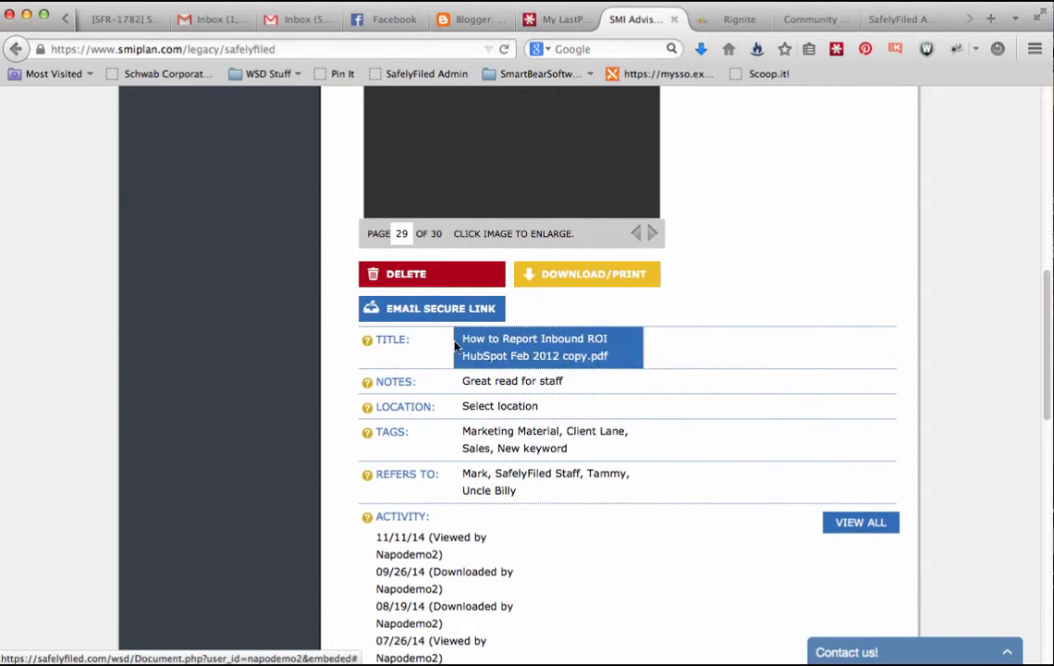
left_click(508, 342)
left_click(512, 370)
left_click(508, 381)
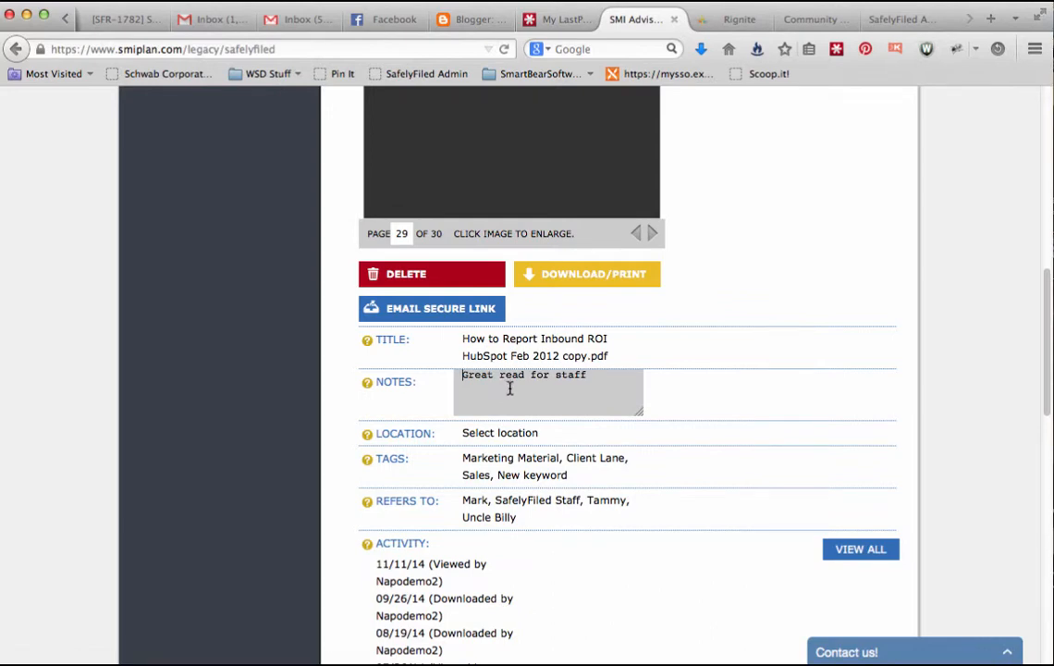
Examine the available storage locations for the PDF and close the list without saving a choice.
scroll(510, 389, "down", 1)
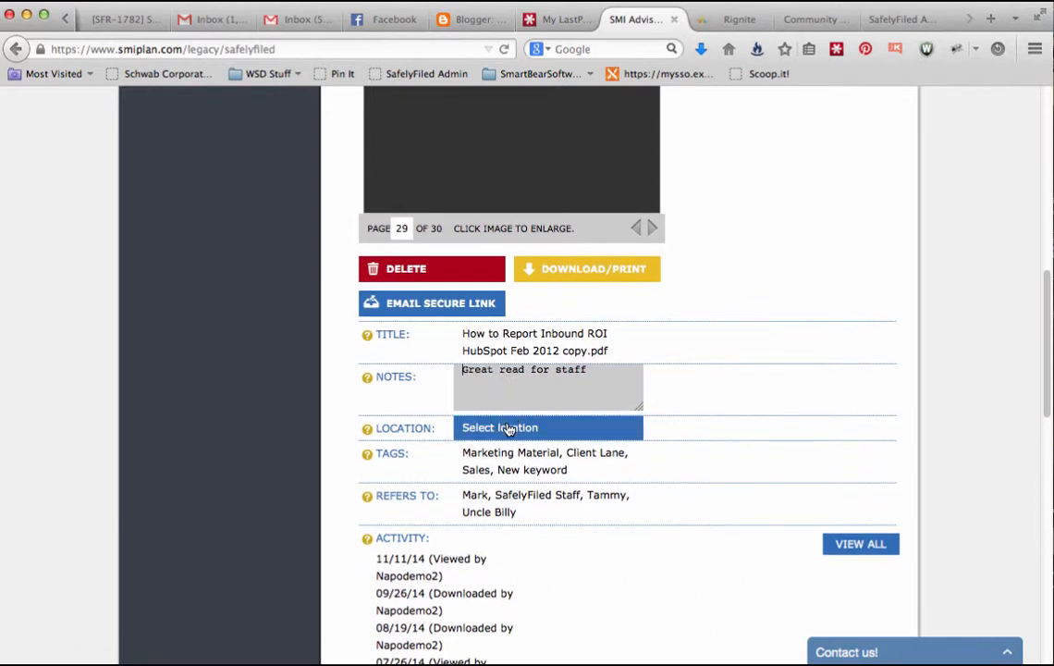
left_click(508, 428)
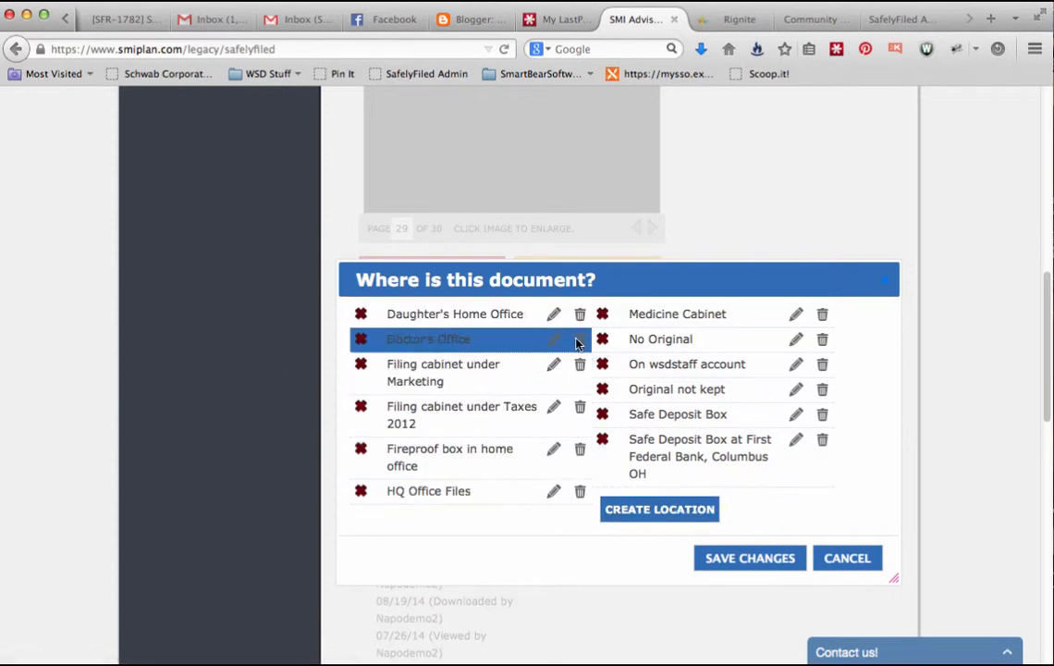
left_click(843, 558)
Examine the PDF's tag choices and the people it refers to, cancelling both lists without changes.
scroll(506, 339, "down", 2)
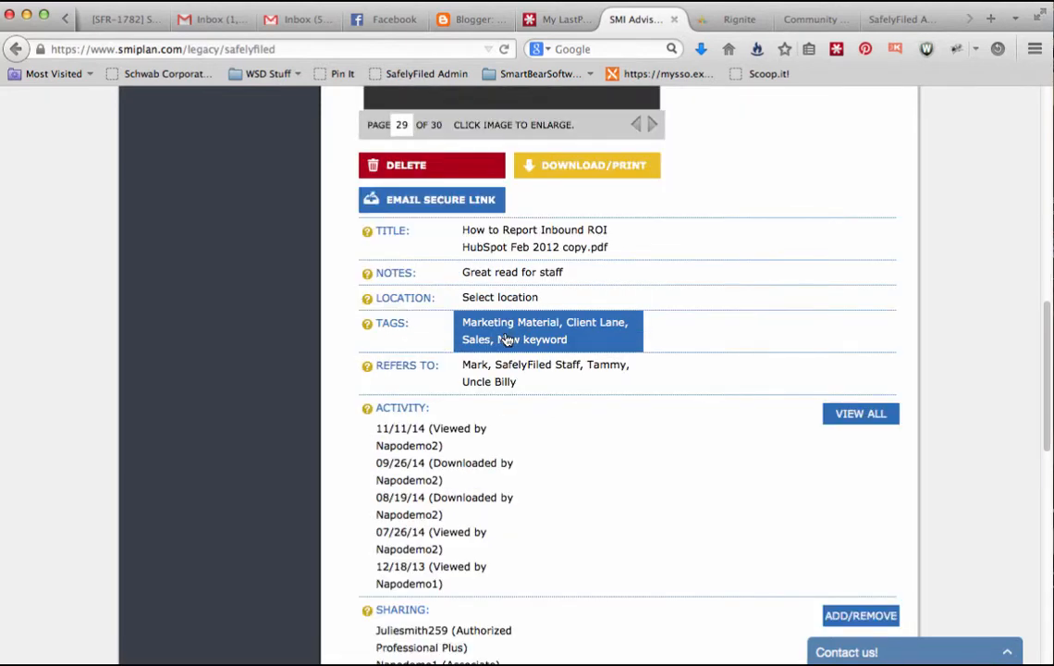
left_click(516, 335)
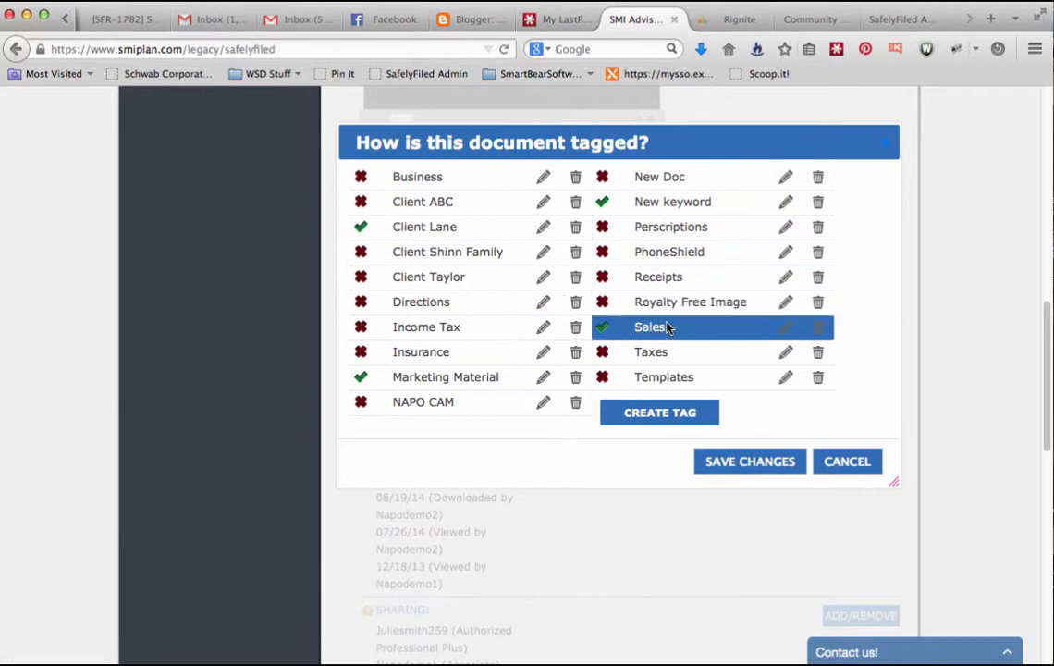
left_click(849, 461)
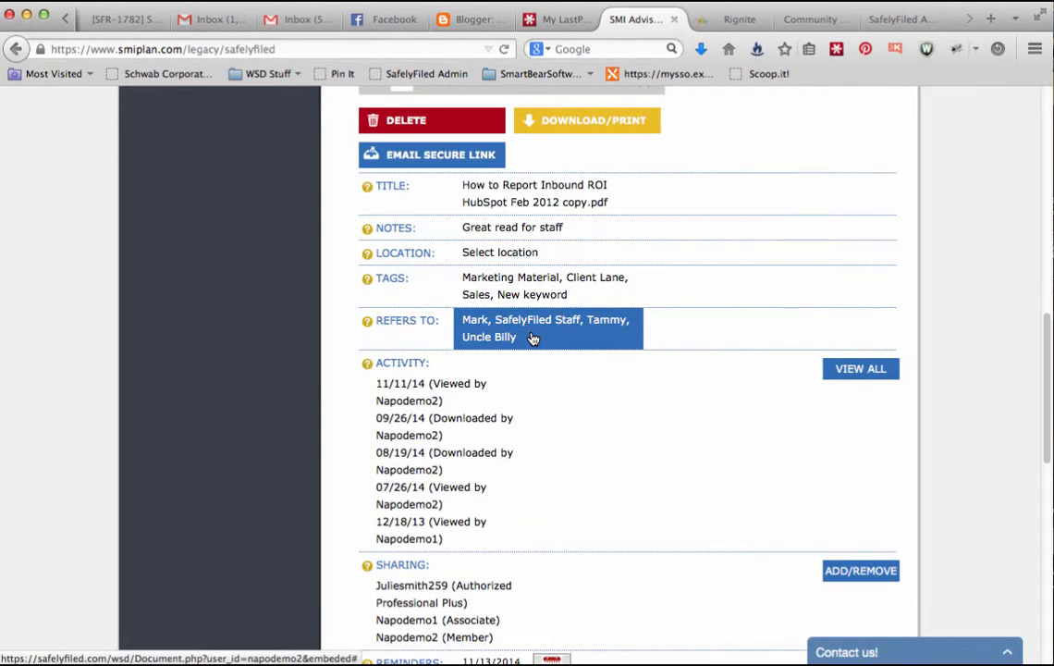
left_click(533, 338)
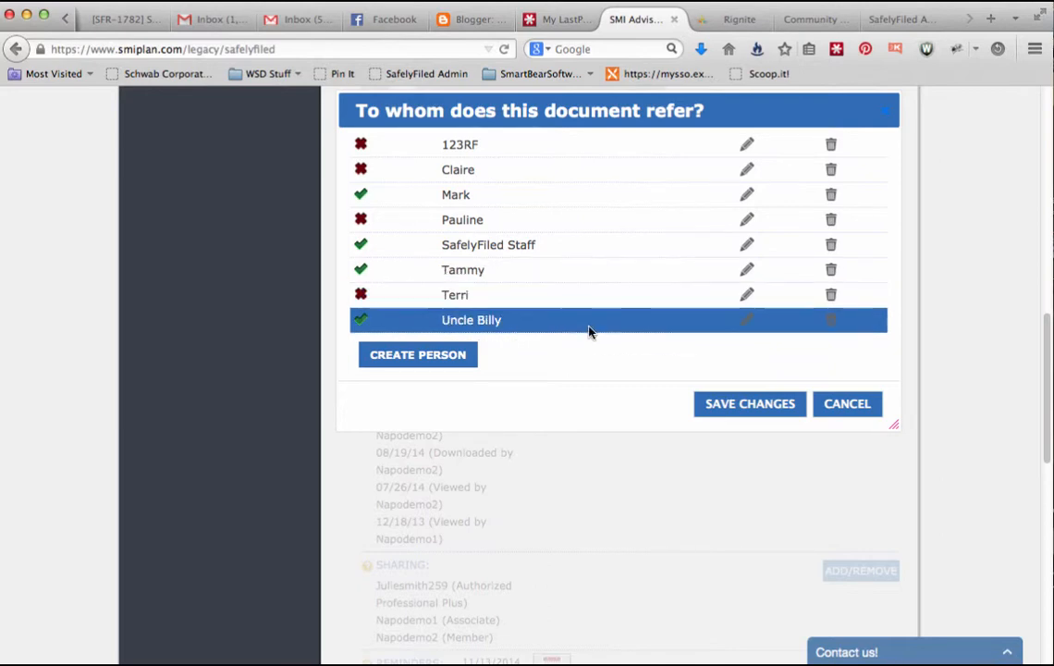
left_click(830, 404)
Review the PDF's complete activity list from the latest entry to the earliest, and close it.
scroll(409, 275, "down", 3)
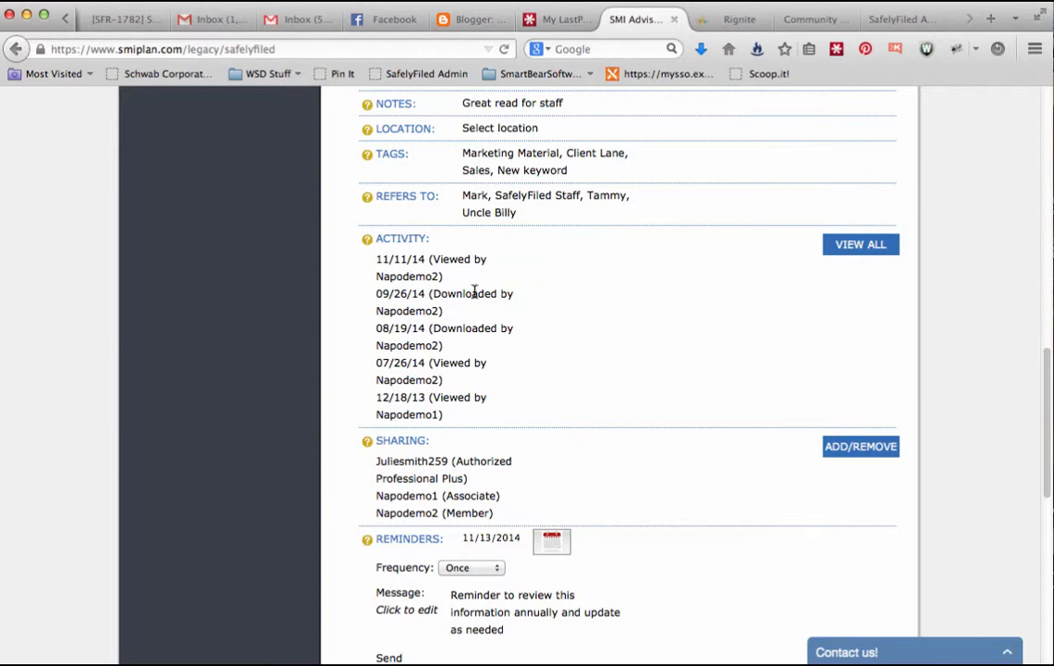
scroll(473, 328, "down", 1)
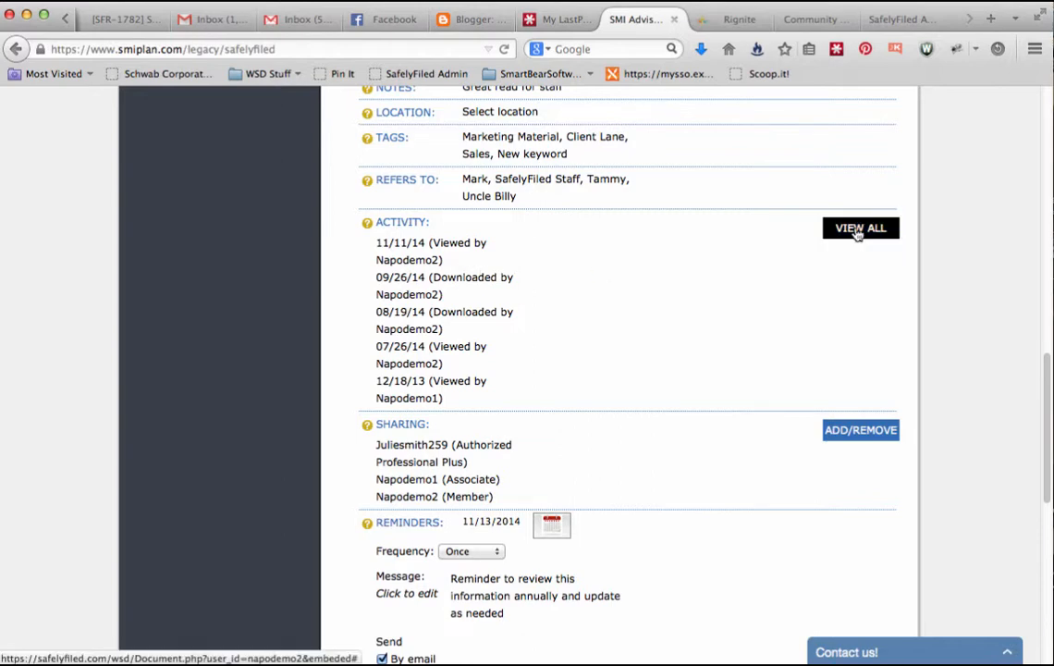
left_click(852, 231)
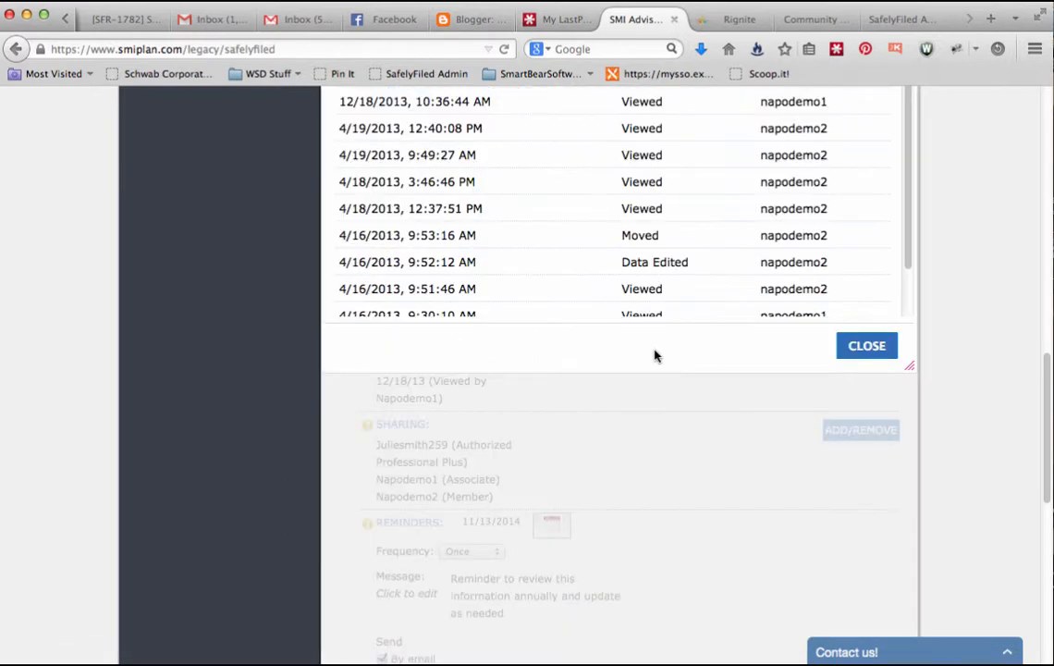
scroll(786, 268, "down", 2)
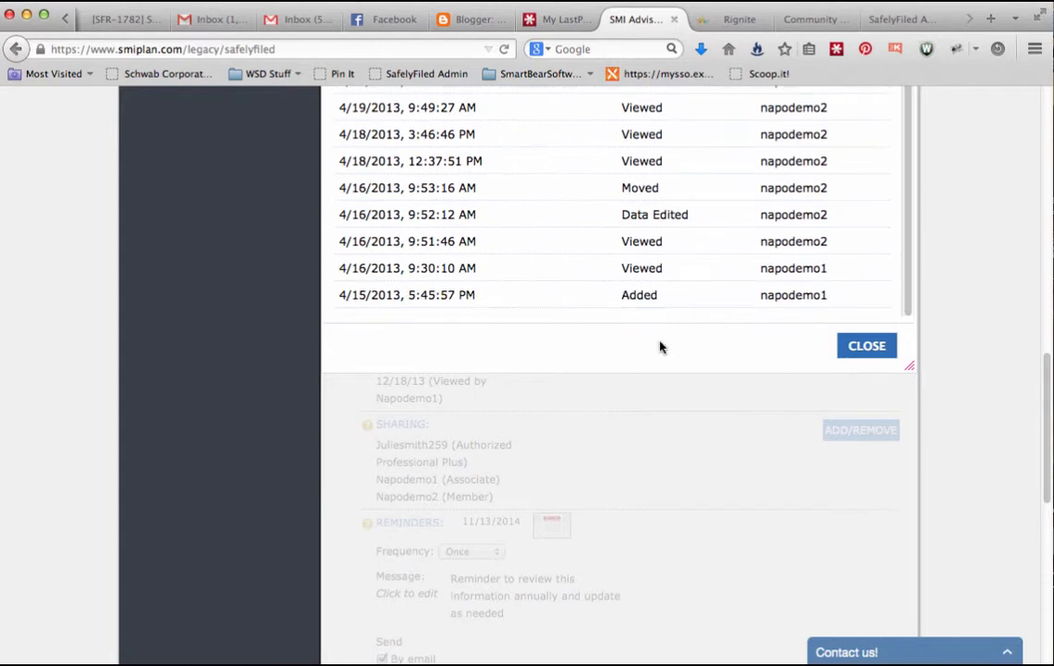
scroll(659, 250, "up", 2)
scroll(659, 250, "up", 3)
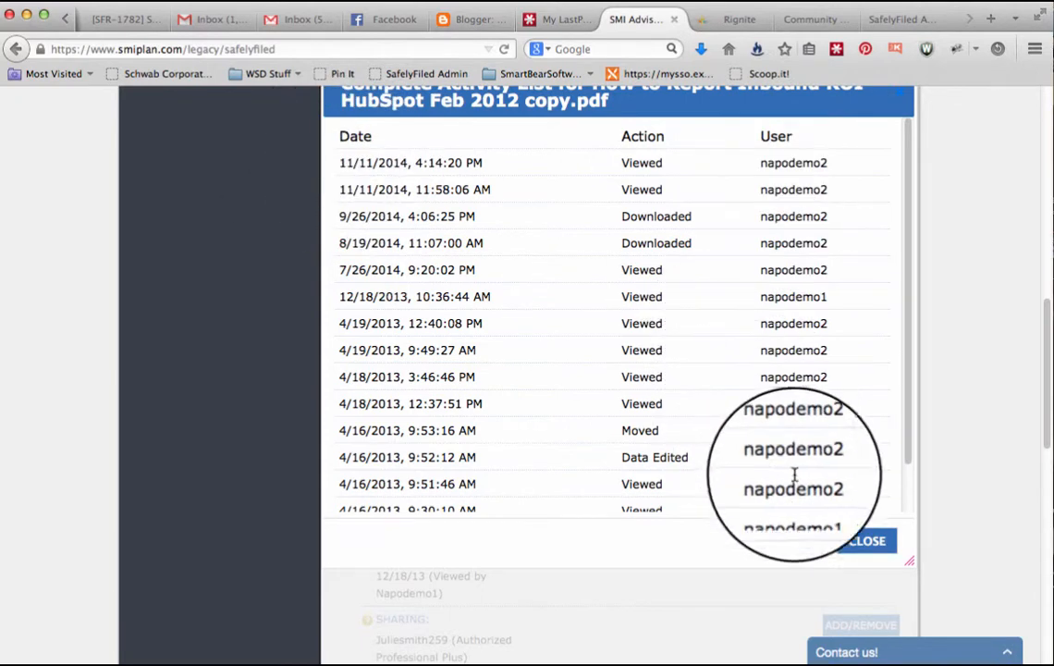
left_click(865, 541)
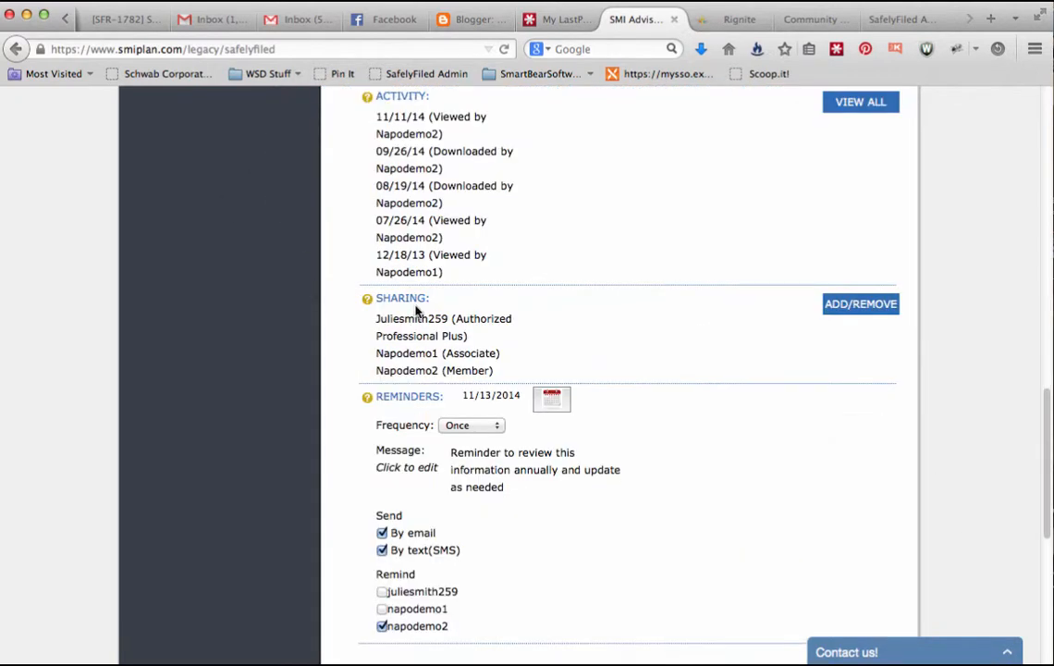
Review the participants' permissions for the PDF in Manage Sharing and cancel without saving.
left_click(859, 306)
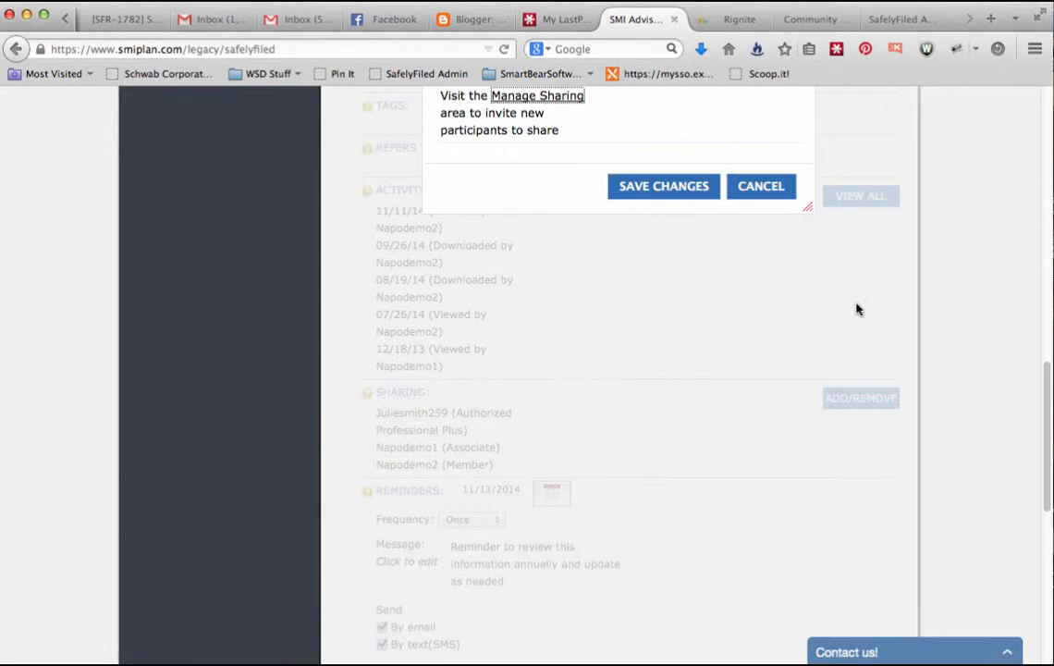
scroll(662, 329, "up", 5)
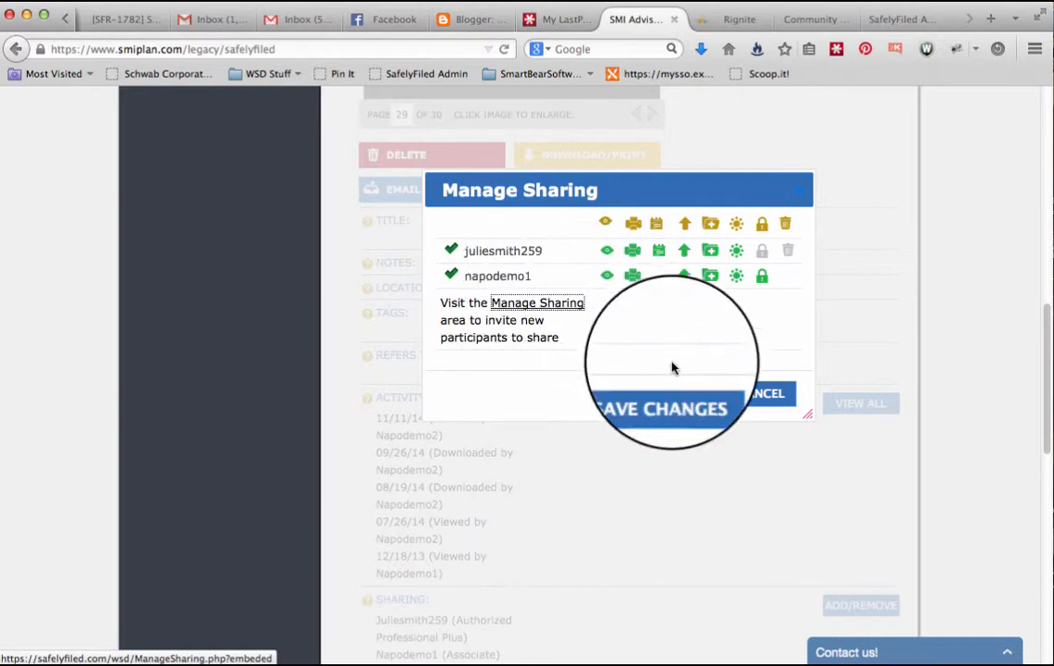
left_click(754, 393)
Set the PDF's reminder date to 11/13/14 and check which years the calendar offers.
scroll(694, 466, "down", 1)
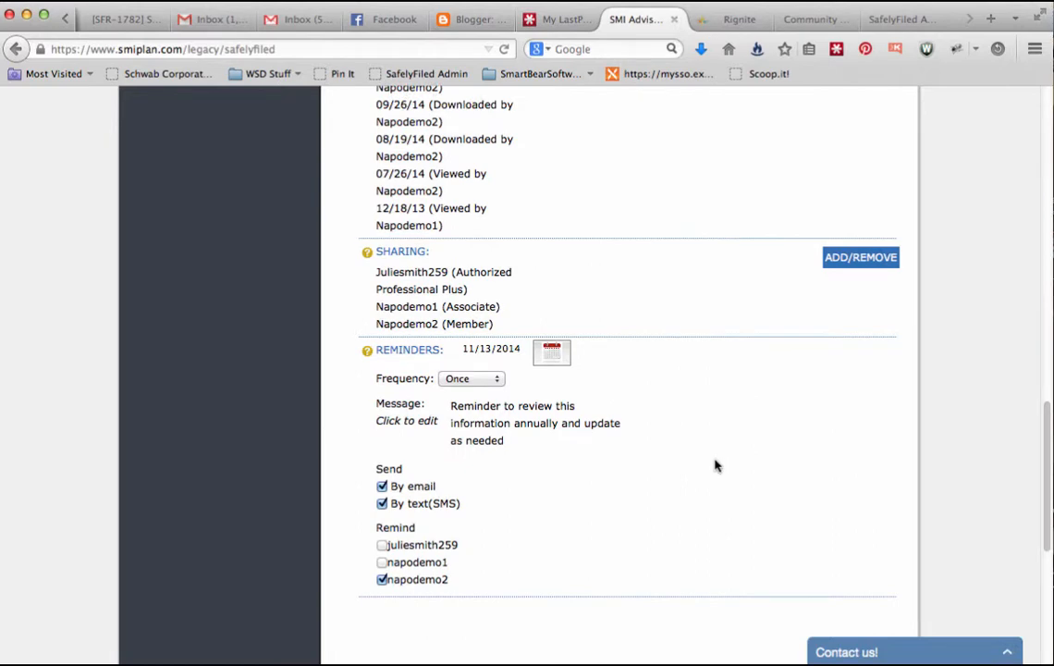
left_click(552, 352)
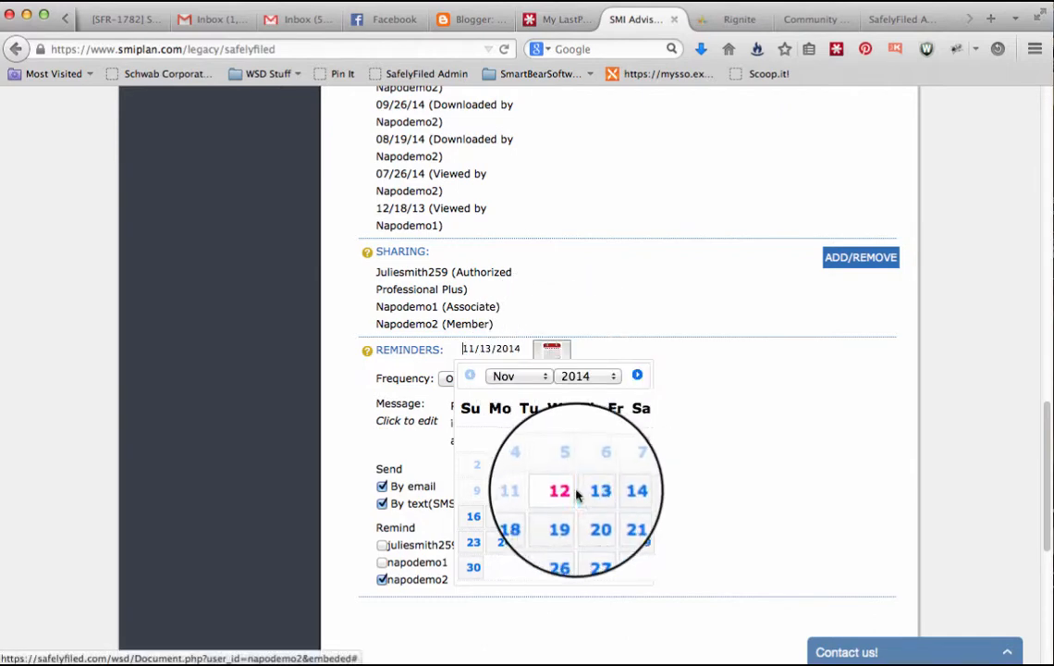
left_click(599, 491)
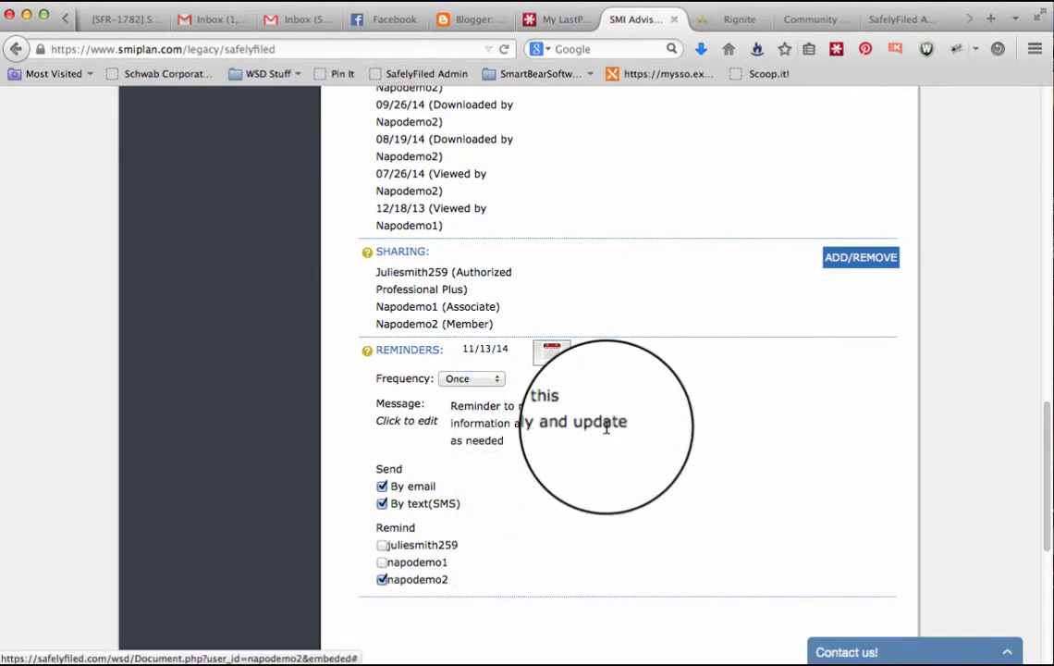
left_click(548, 359)
left_click(562, 376)
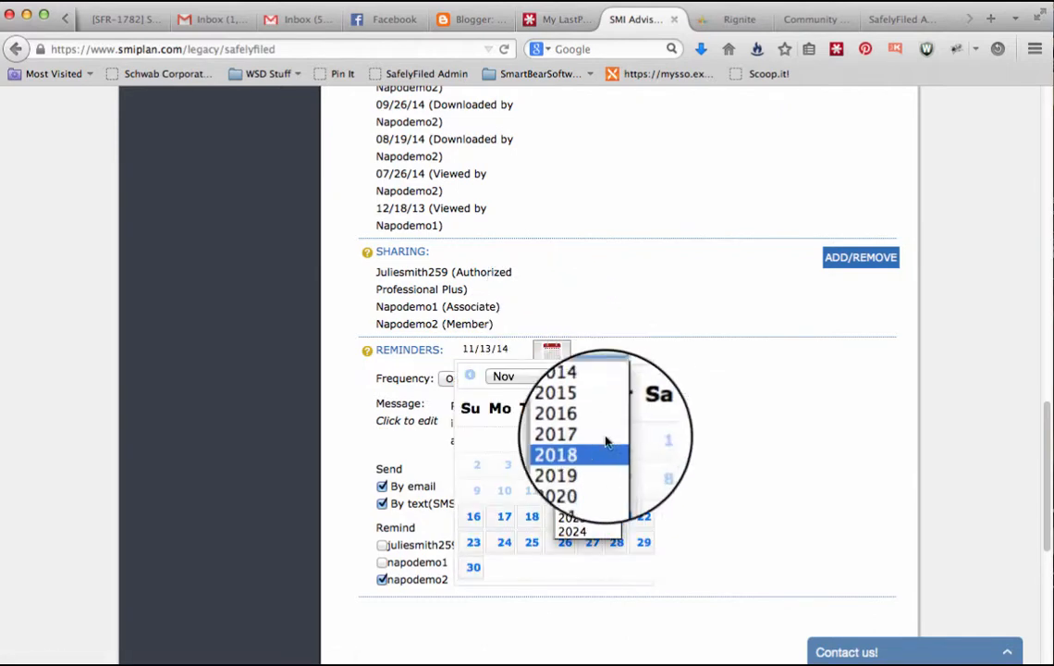
left_click(471, 396)
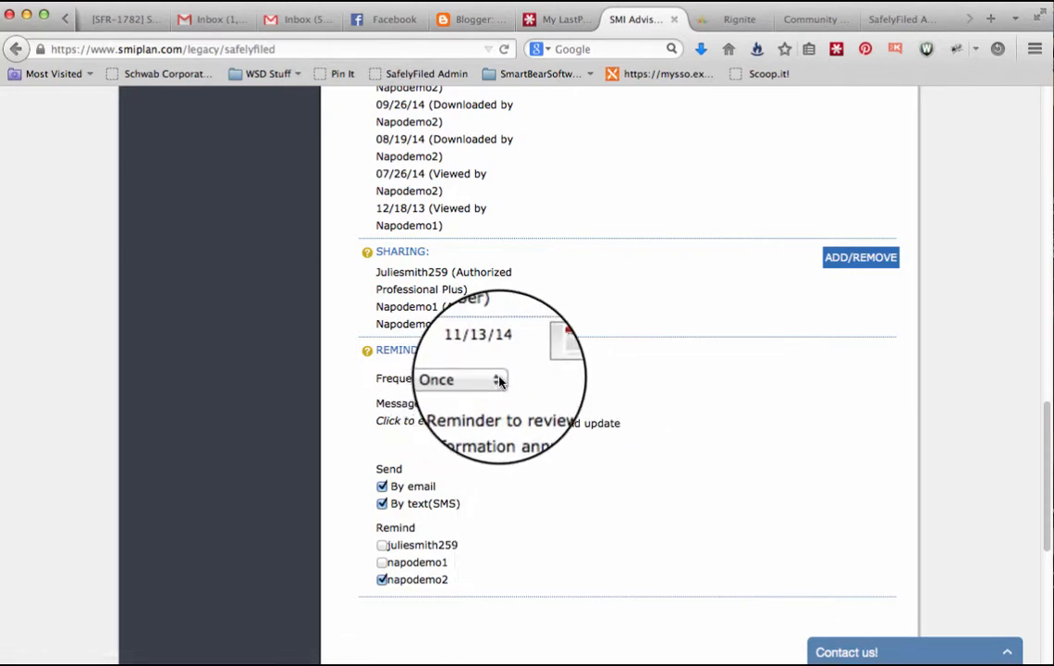
View the reminder frequency options without changing the frequency, and open the reminder message for editing.
left_click(500, 382)
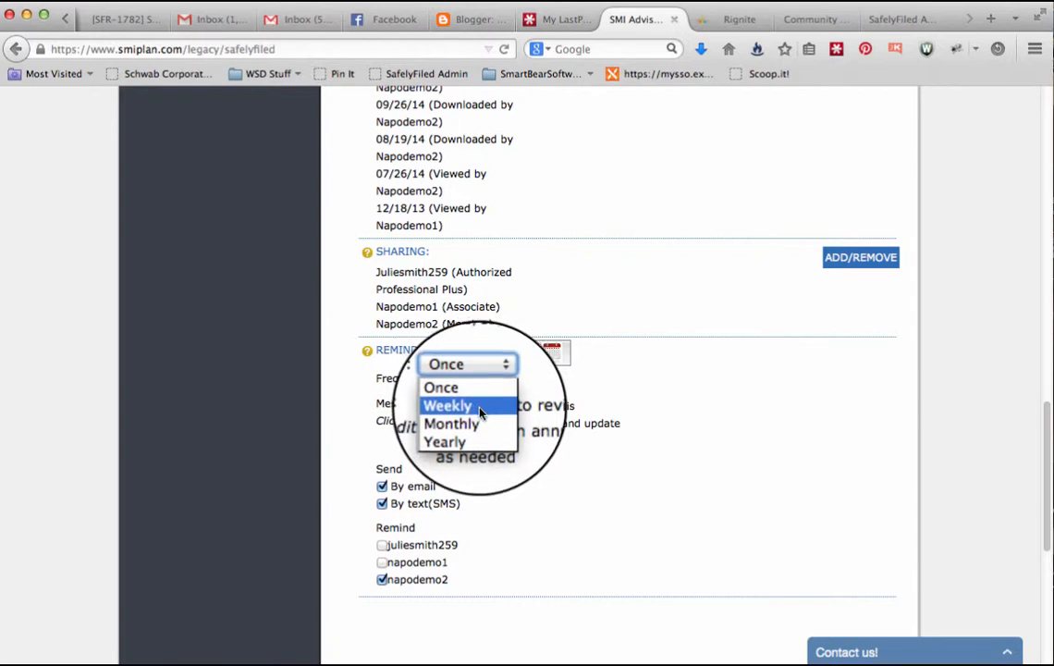
left_click(575, 407)
left_click(577, 427)
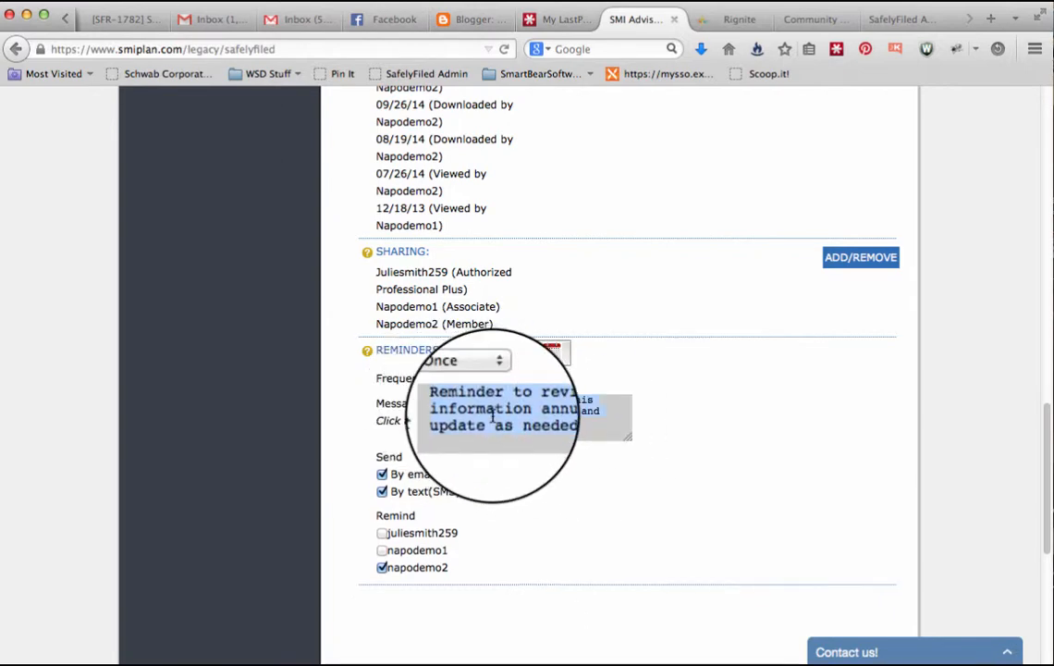
Leave the reminder message as it is and select the first listed participant under Remind.
scroll(507, 432, "down", 1)
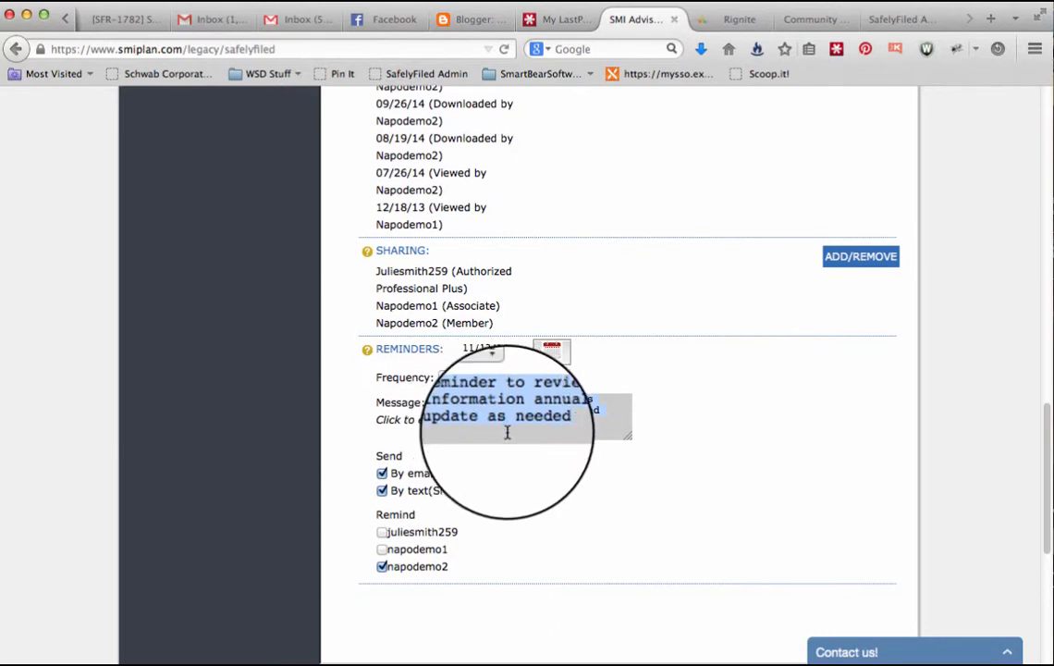
scroll(510, 426, "down", 3)
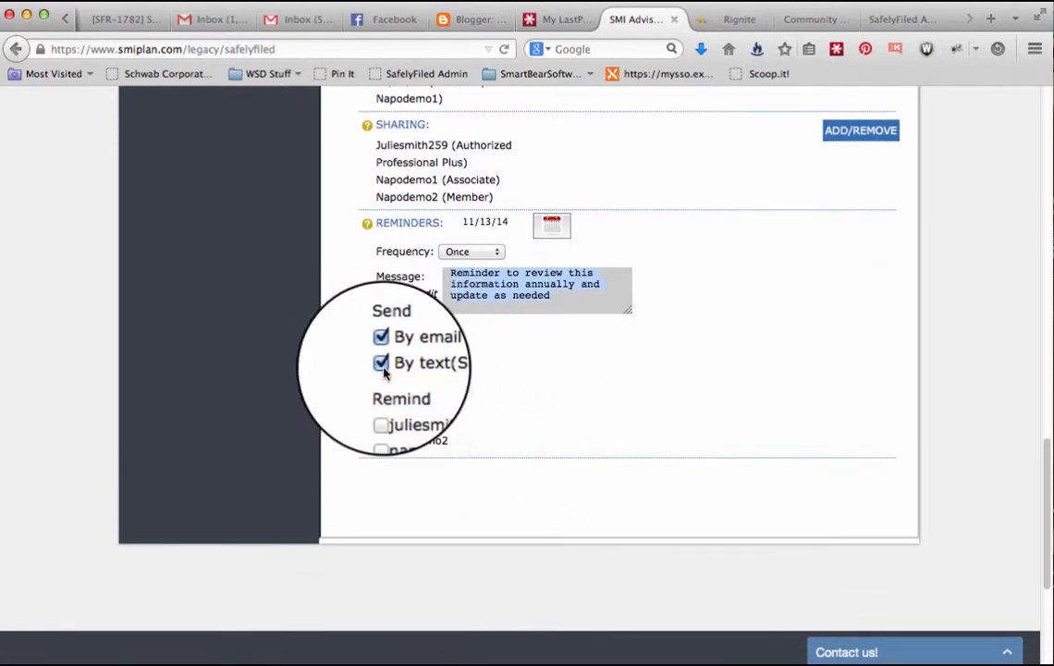
left_click(381, 421)
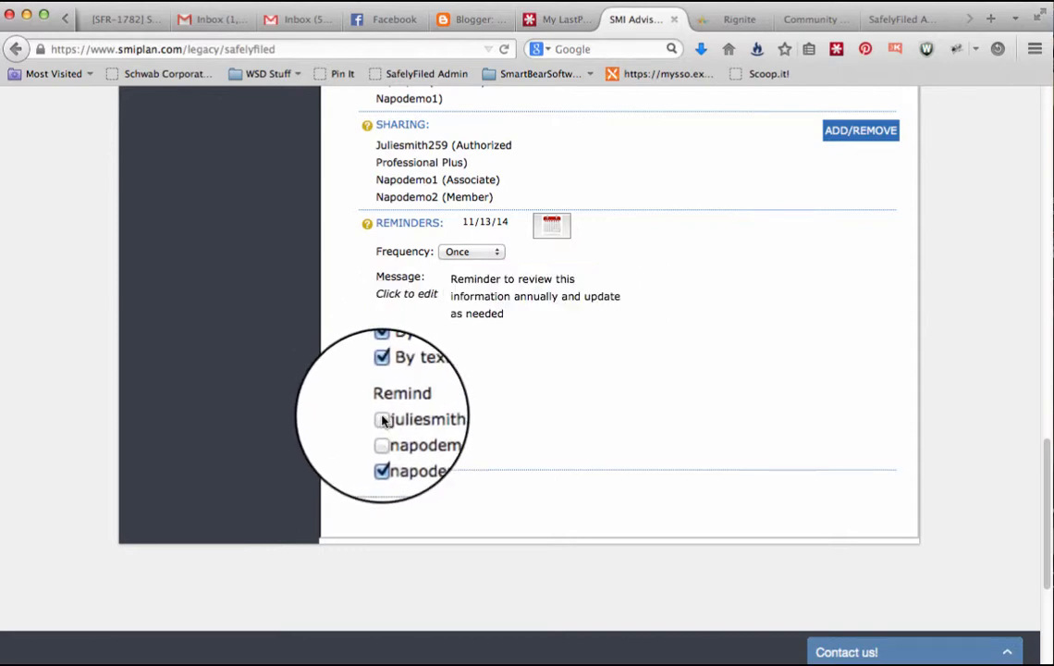
left_click(382, 420)
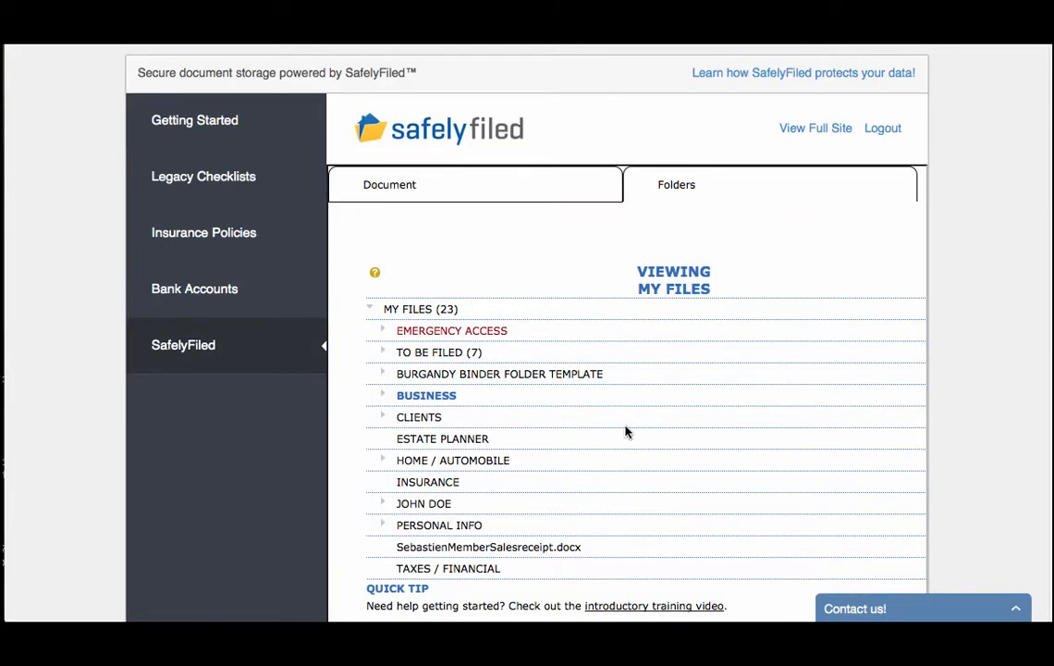
scroll(625, 431, "down", 1)
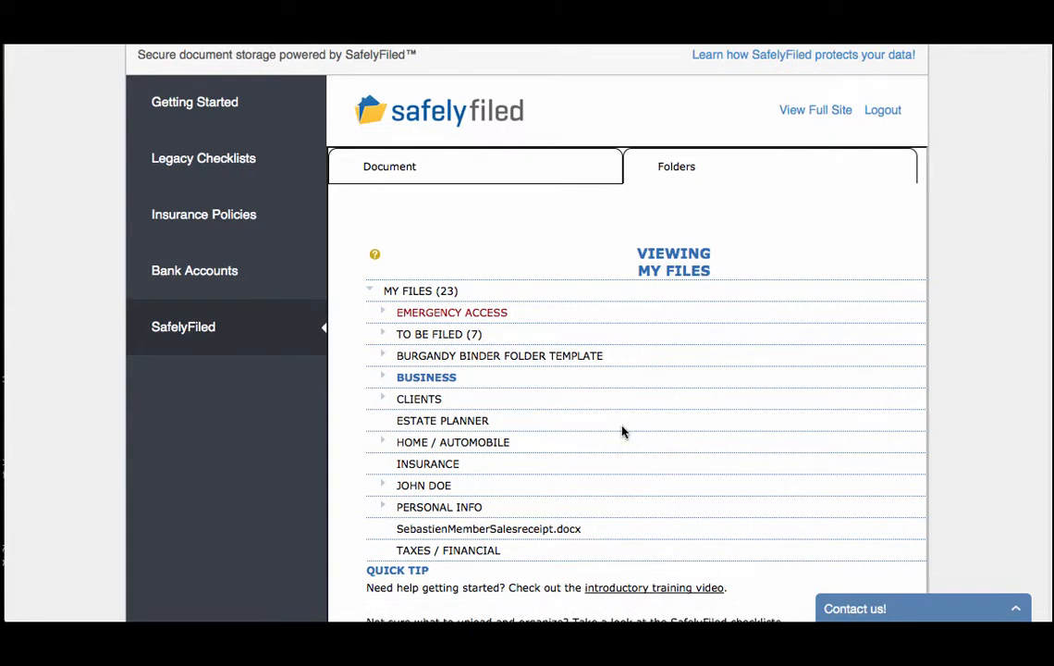
scroll(621, 431, "down", 1)
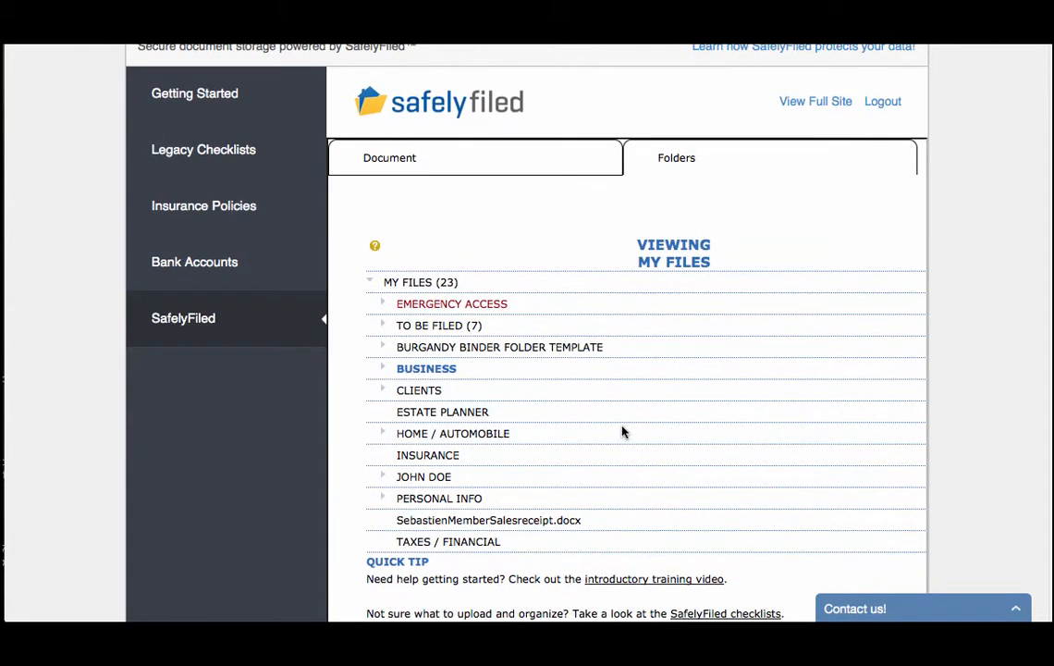
Open the Business folder's name for editing, leave it as it is, and expand the Clients folder.
right_click(427, 371)
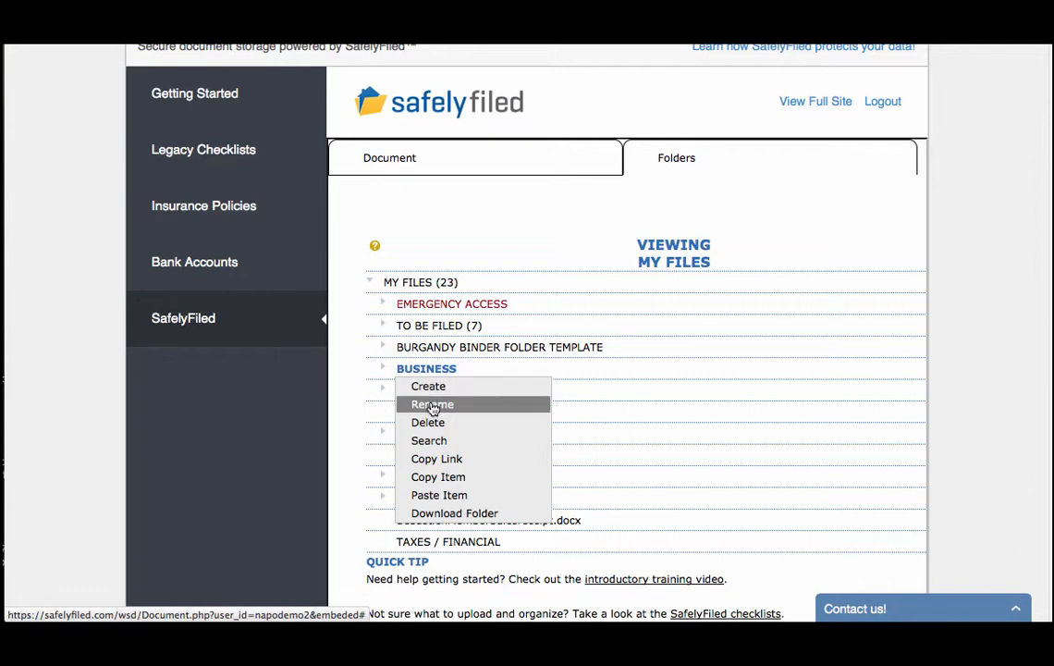
left_click(432, 404)
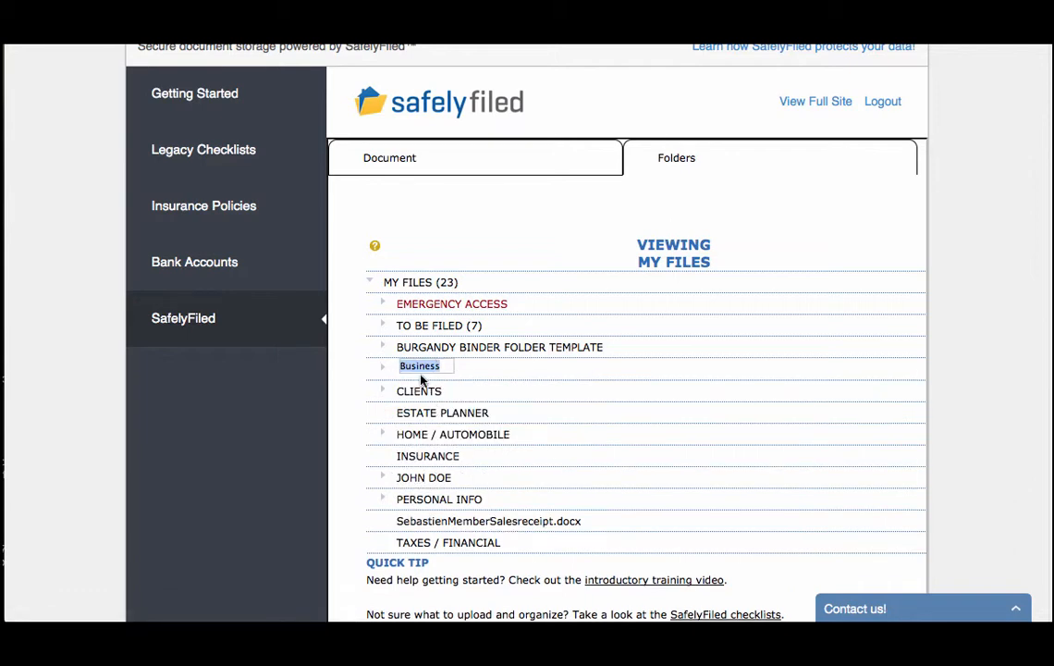
left_click(421, 392)
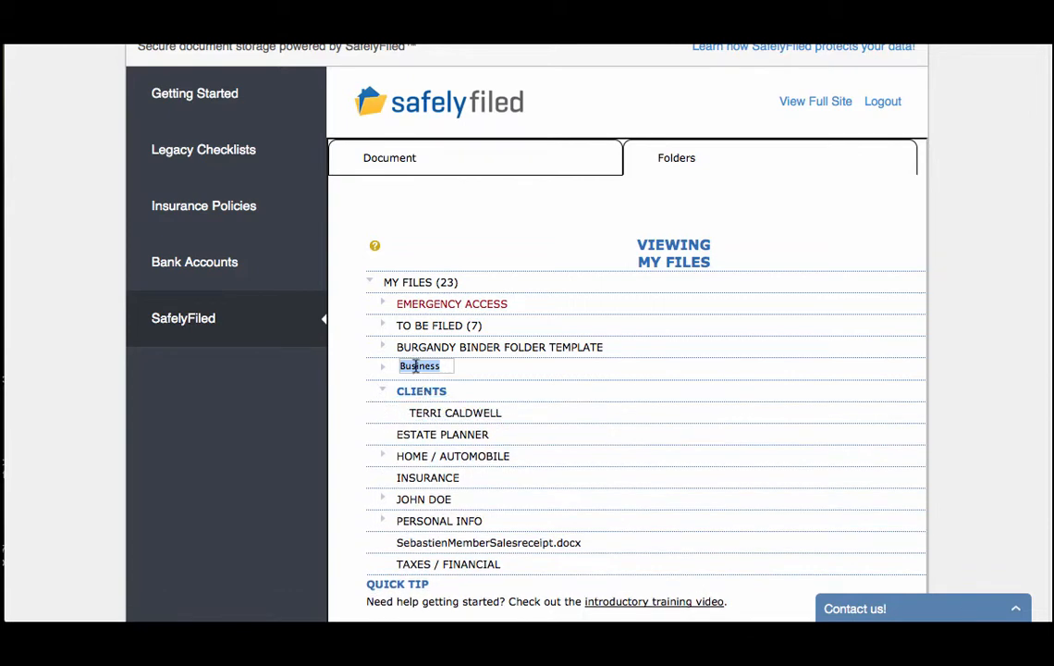
Create a subfolder in the Burgandy Binder Folder Template folder, keeping the default name New Folder.
left_click(422, 349)
right_click(423, 353)
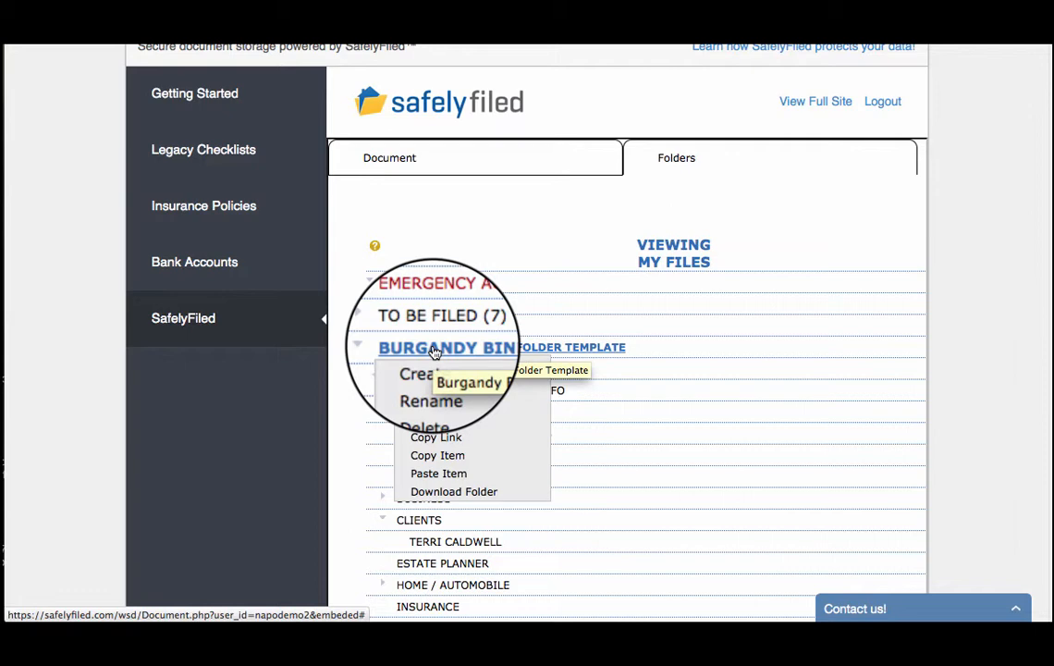
left_click(432, 372)
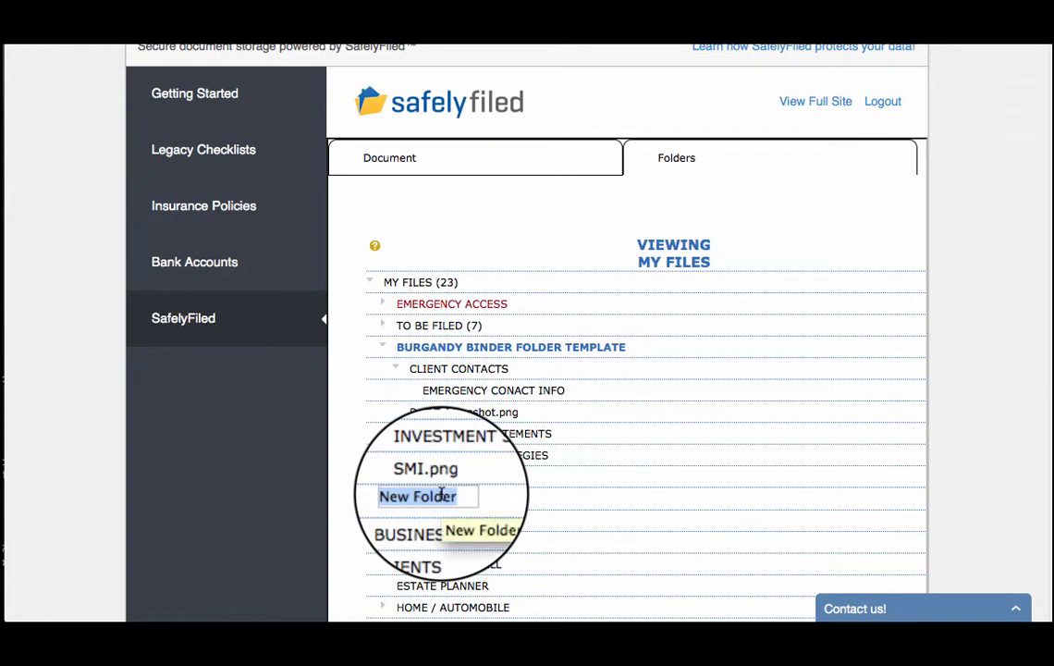
key("Return")
Review the folder actions for Client Contacts and for the collapsed Burgandy Binder Folder Template, including Download Folder, without running any.
right_click(467, 374)
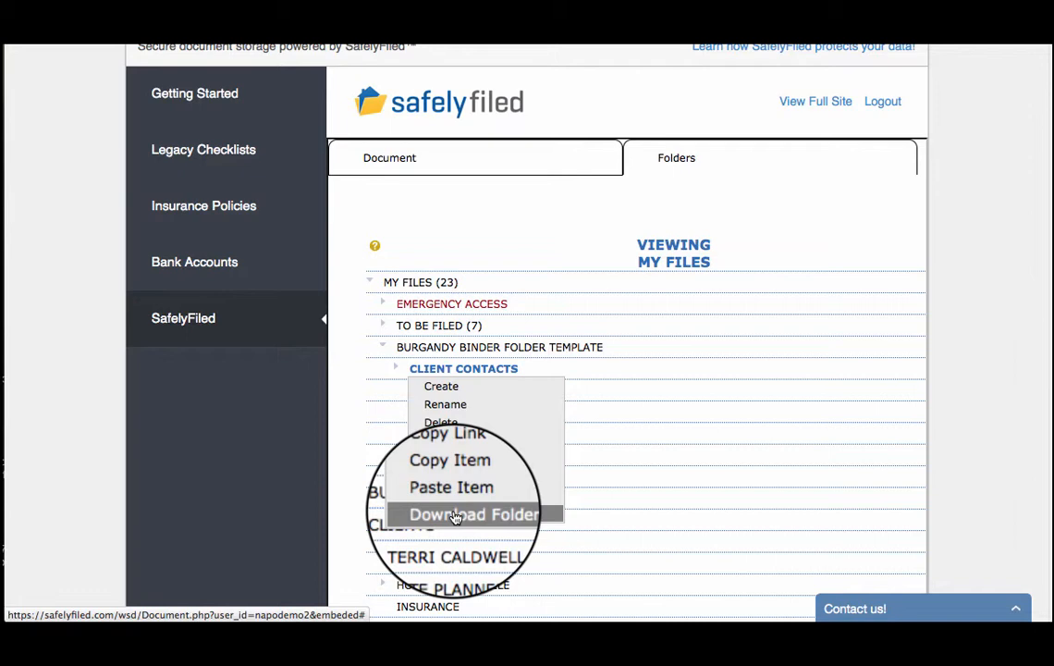
left_click(435, 350)
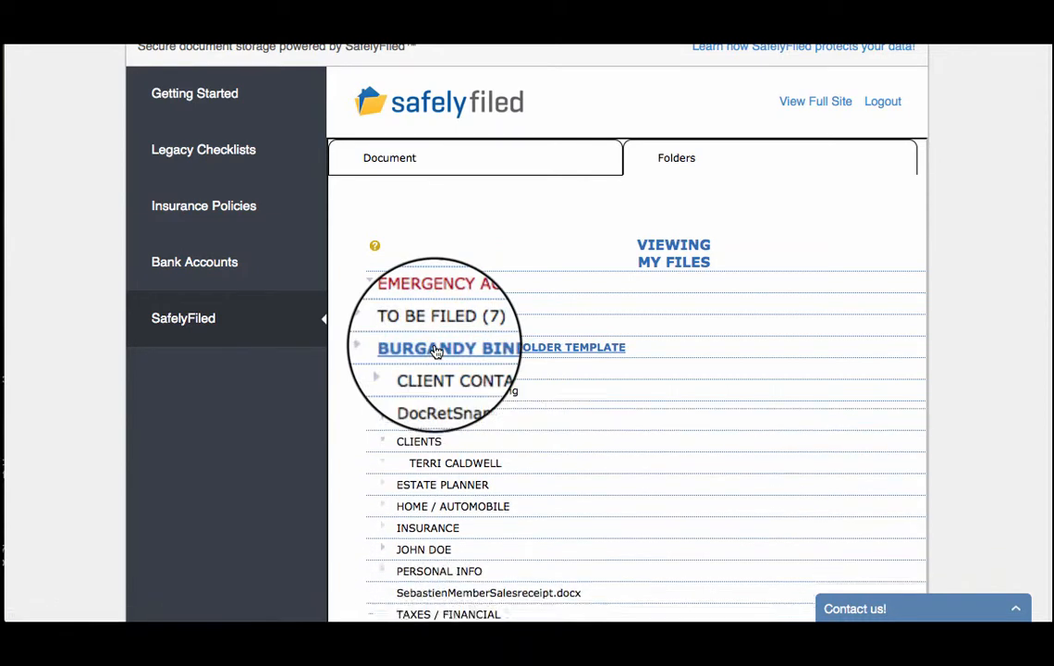
right_click(435, 350)
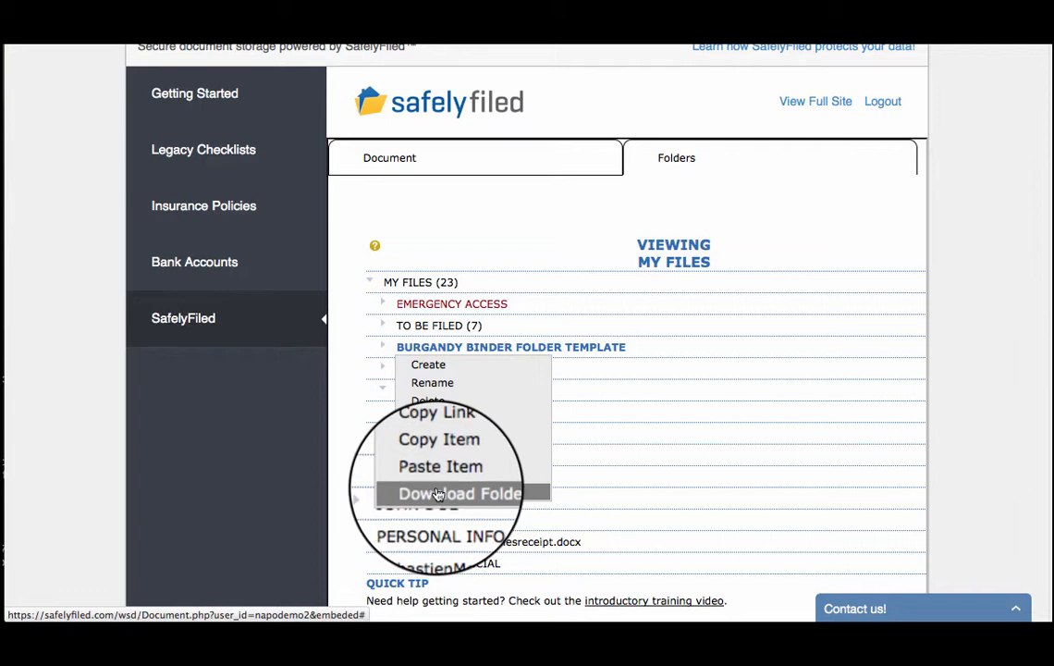
Collapse the top-level My Files folder and download it as a whole.
left_click(419, 282)
right_click(419, 285)
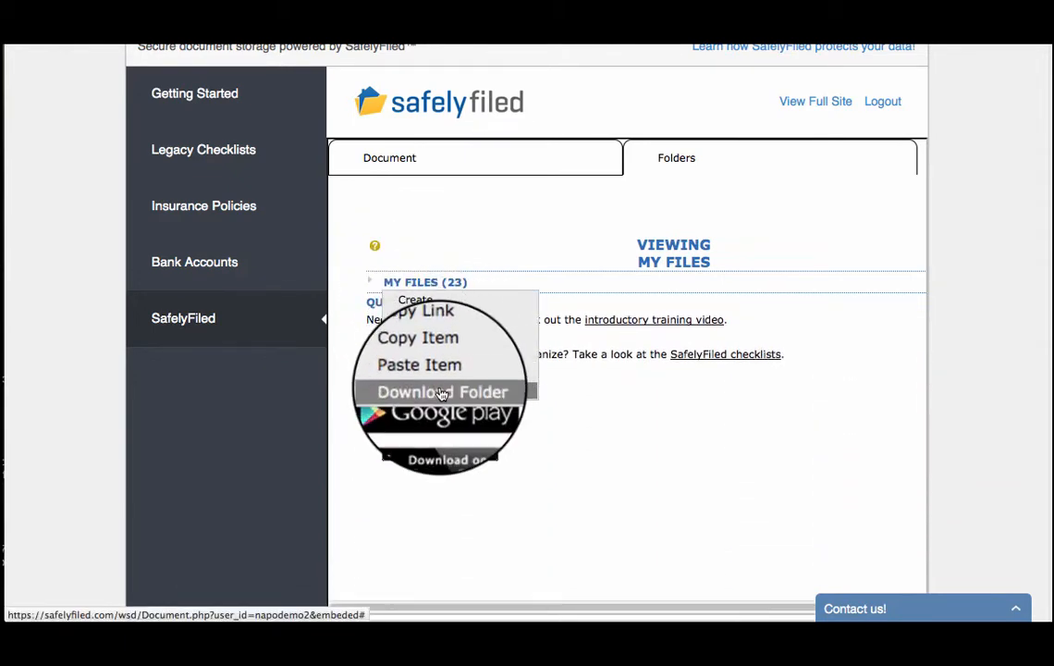
left_click(442, 395)
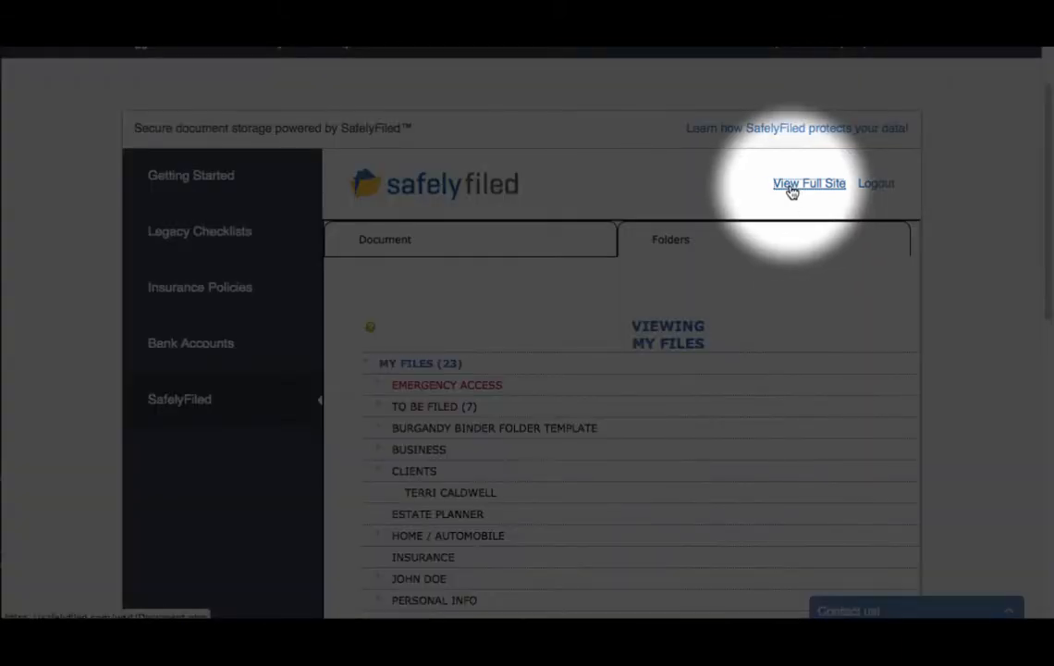
Switch to the full SafelyFiled site and show the My Account options.
left_click(790, 185)
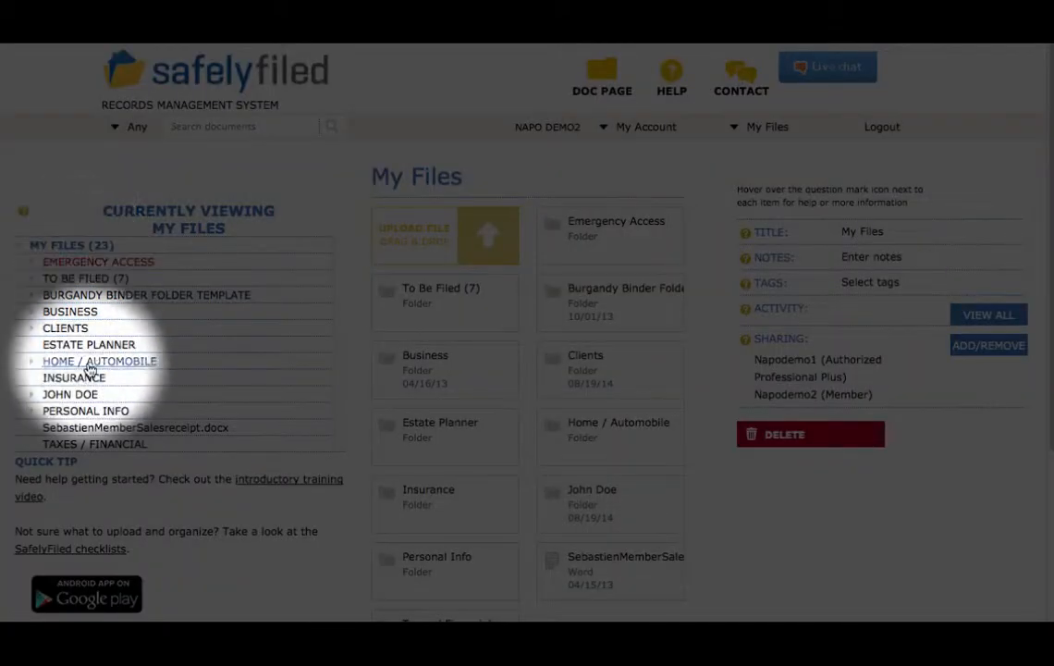
left_click(625, 128)
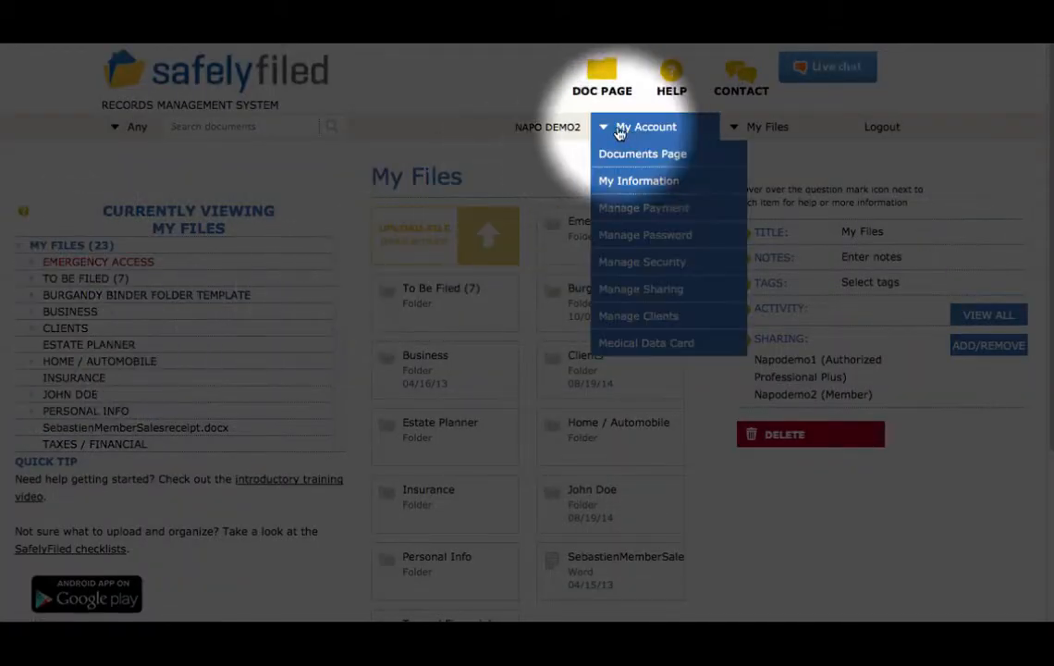